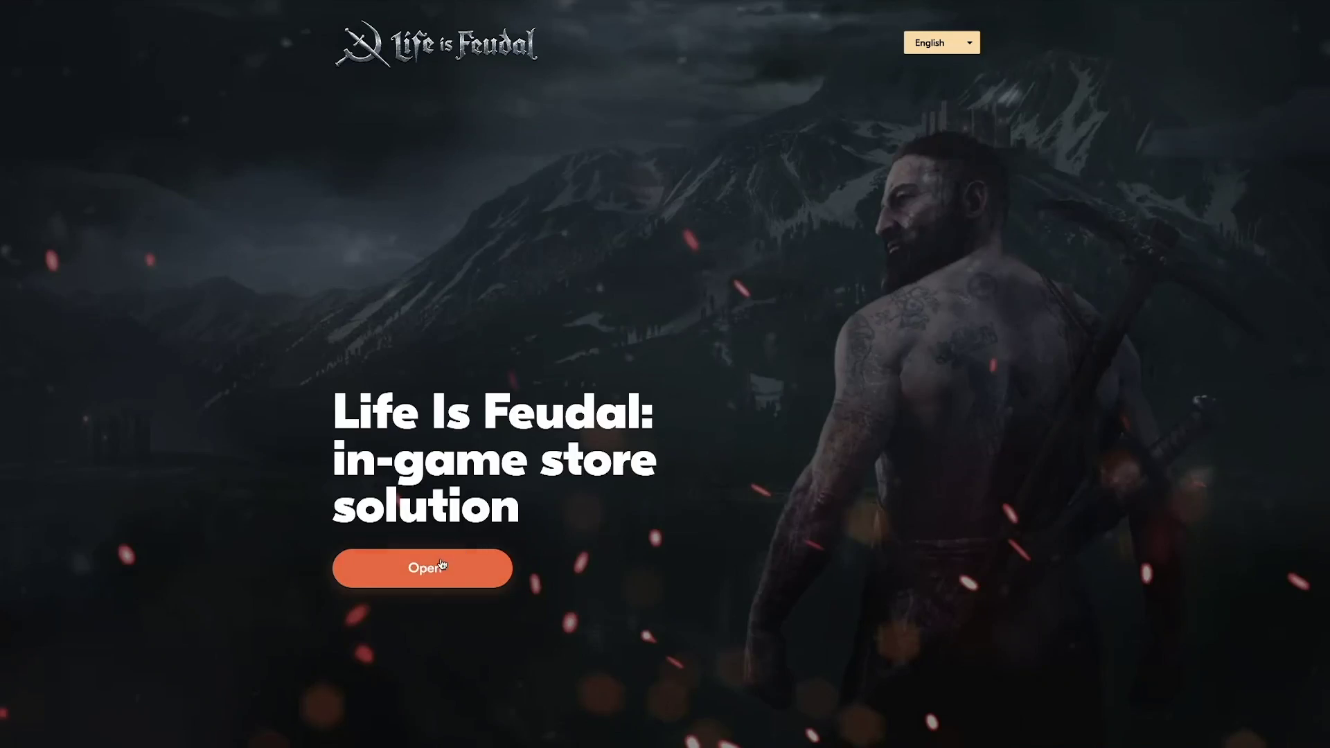
Step: Open the Life Is Feudal store and browse the Padded Skins and Royal Skins virtual items
{"action": "left_click", "coordinate": [440, 564]}
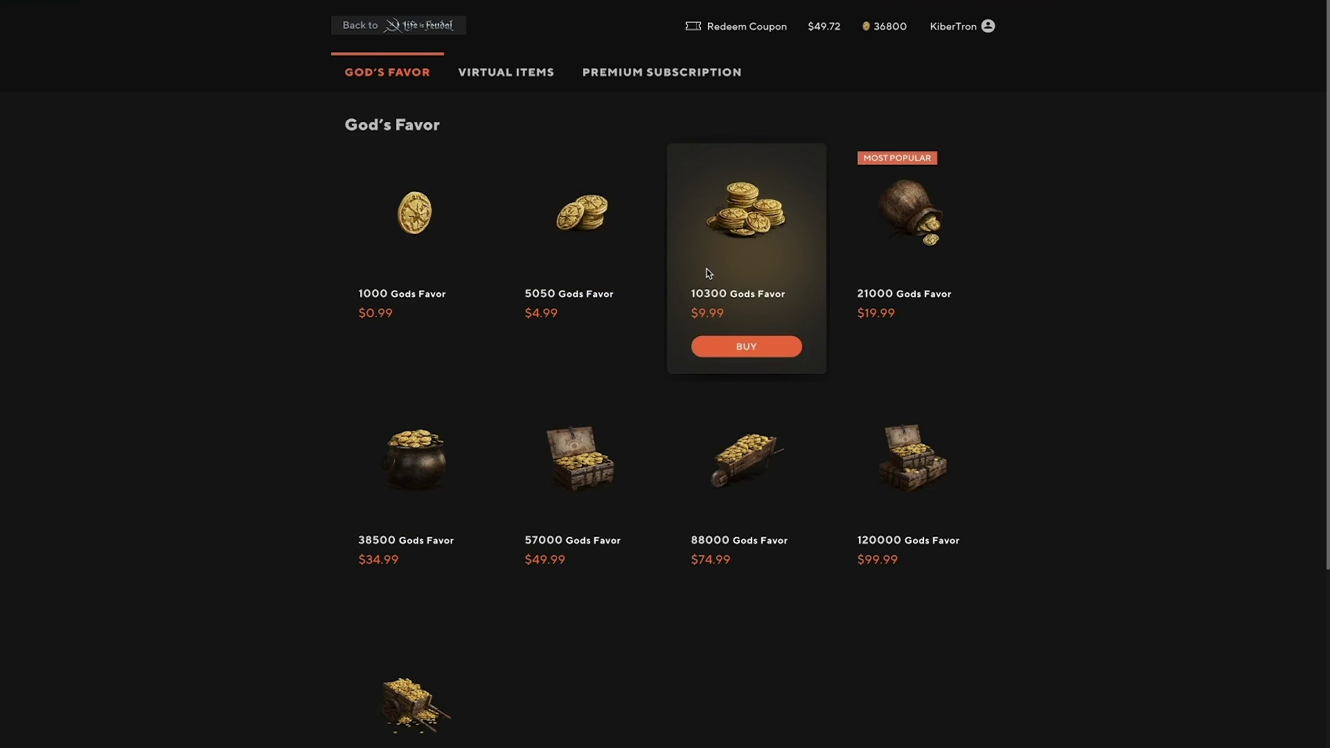
{"action": "left_click", "coordinate": [542, 82]}
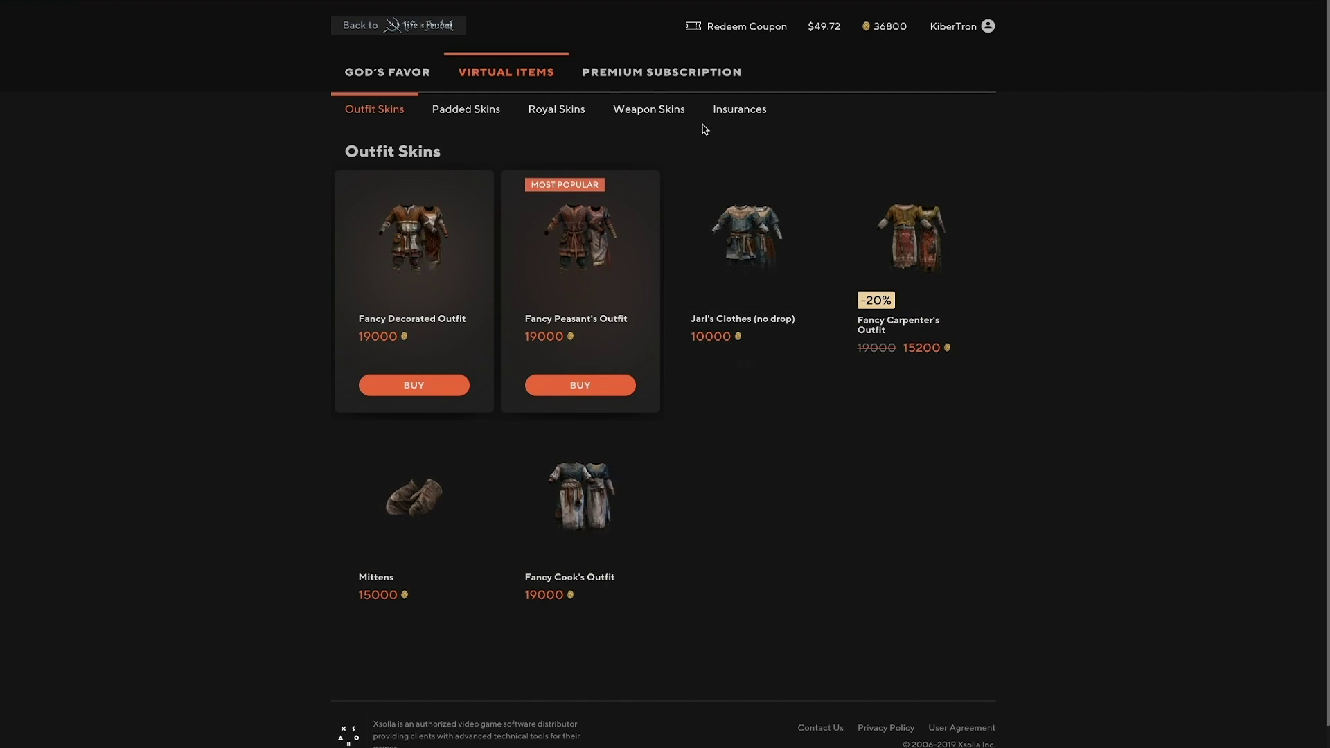
{"action": "left_click", "coordinate": [466, 109]}
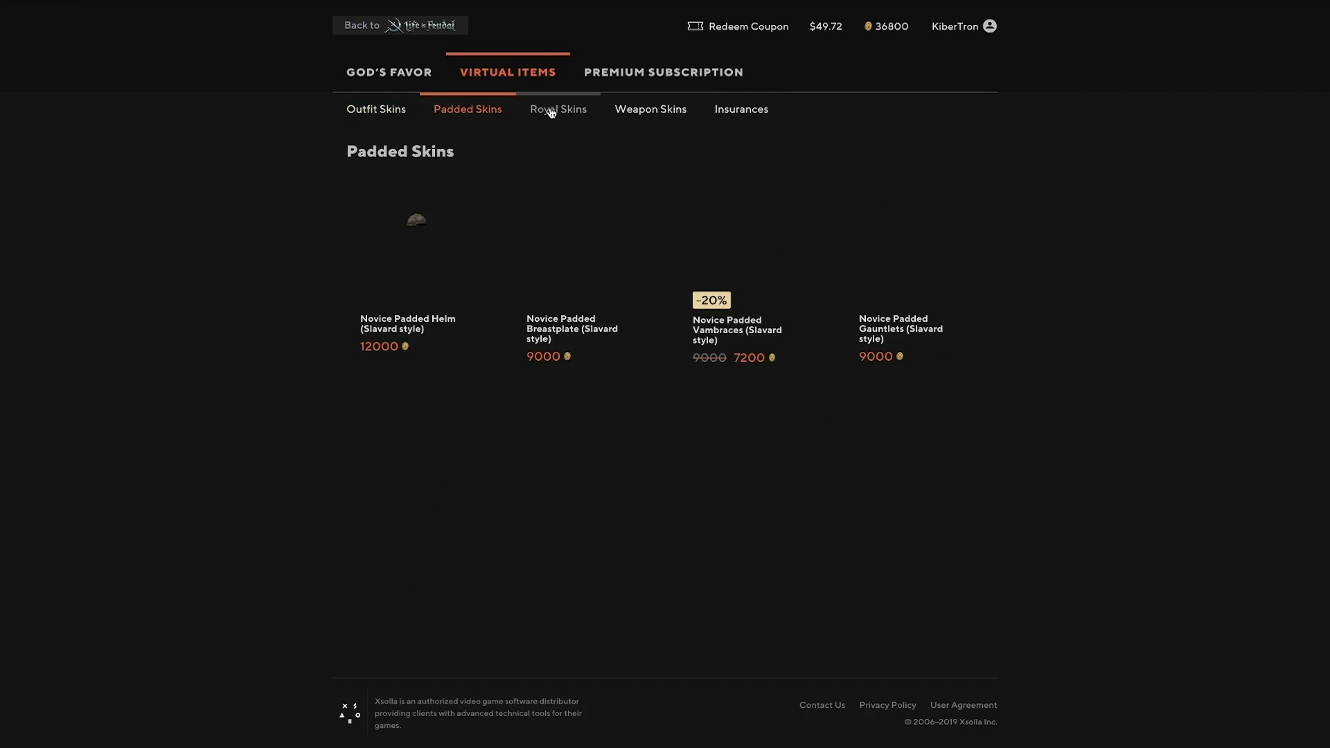
{"action": "left_click", "coordinate": [552, 111]}
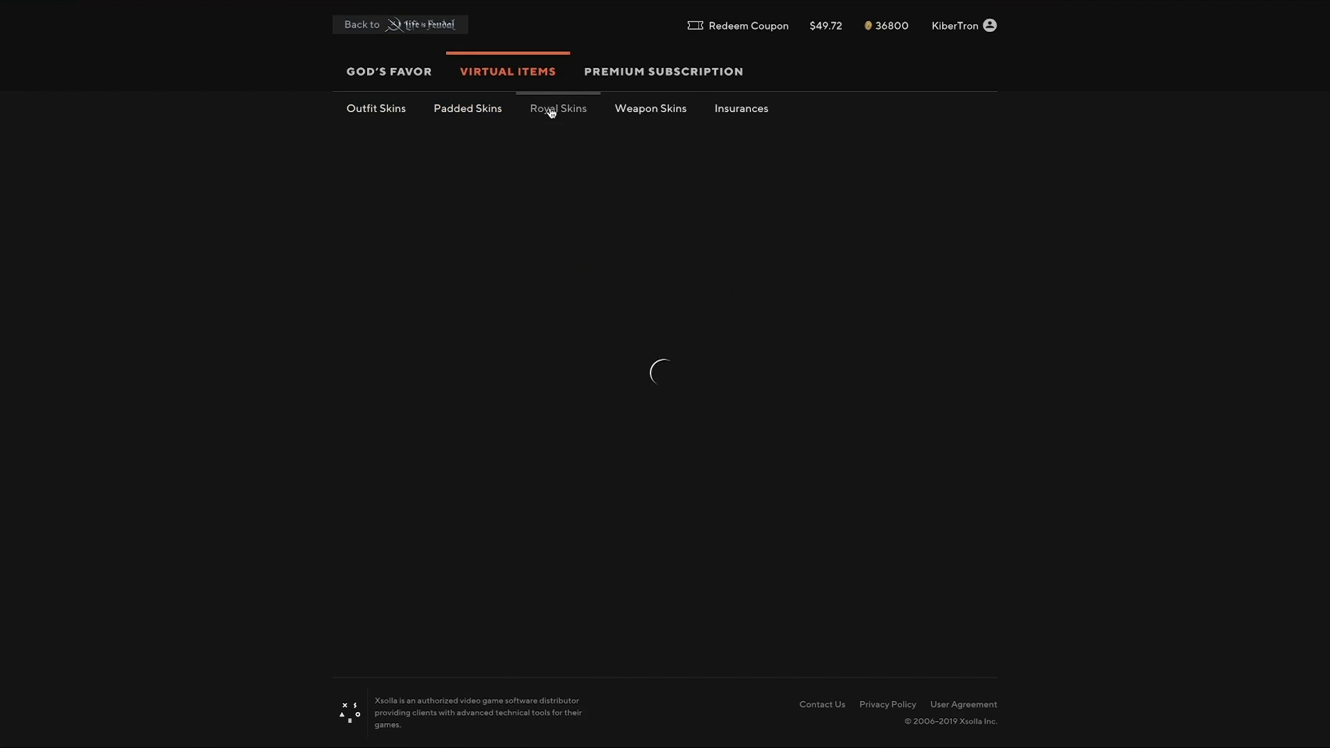
Step: Try buying the Slumbering Sword from Weapon Skins, then go get more God's Favor after it fails
{"action": "left_click", "coordinate": [612, 114]}
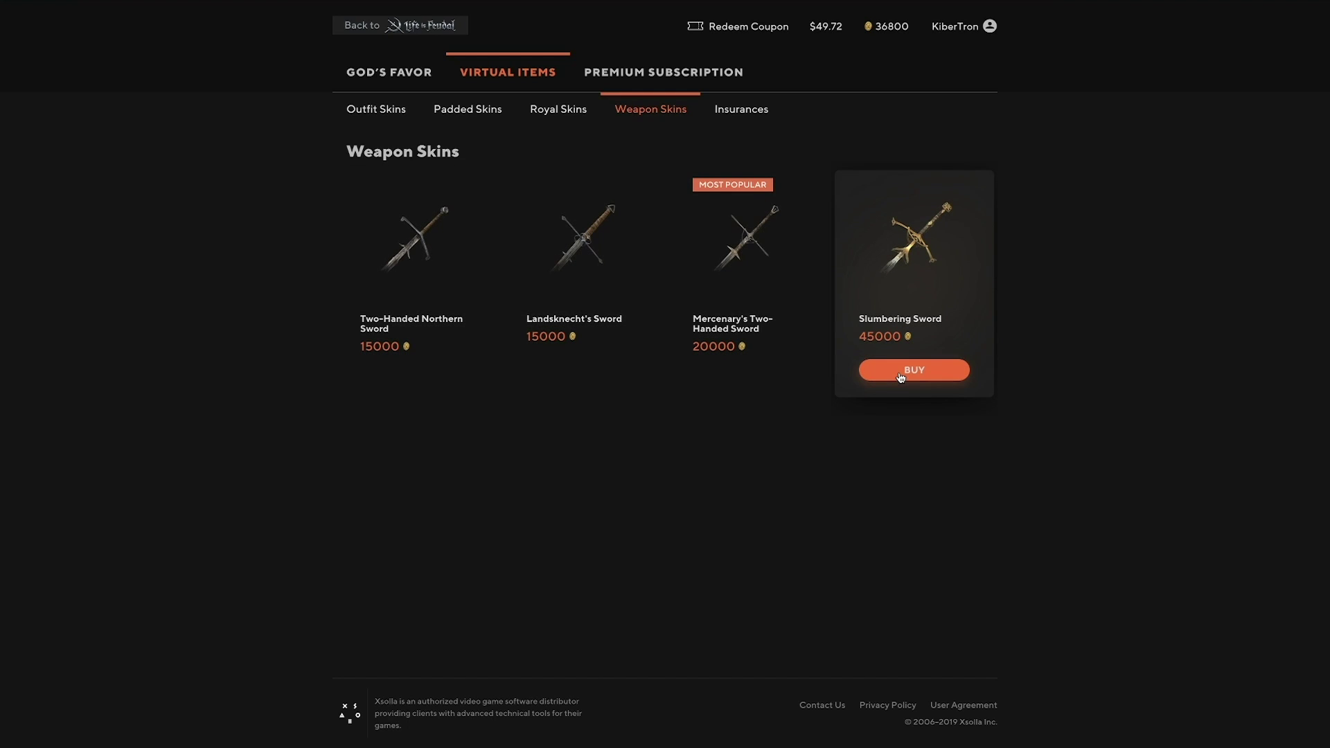
{"action": "left_click", "coordinate": [900, 374]}
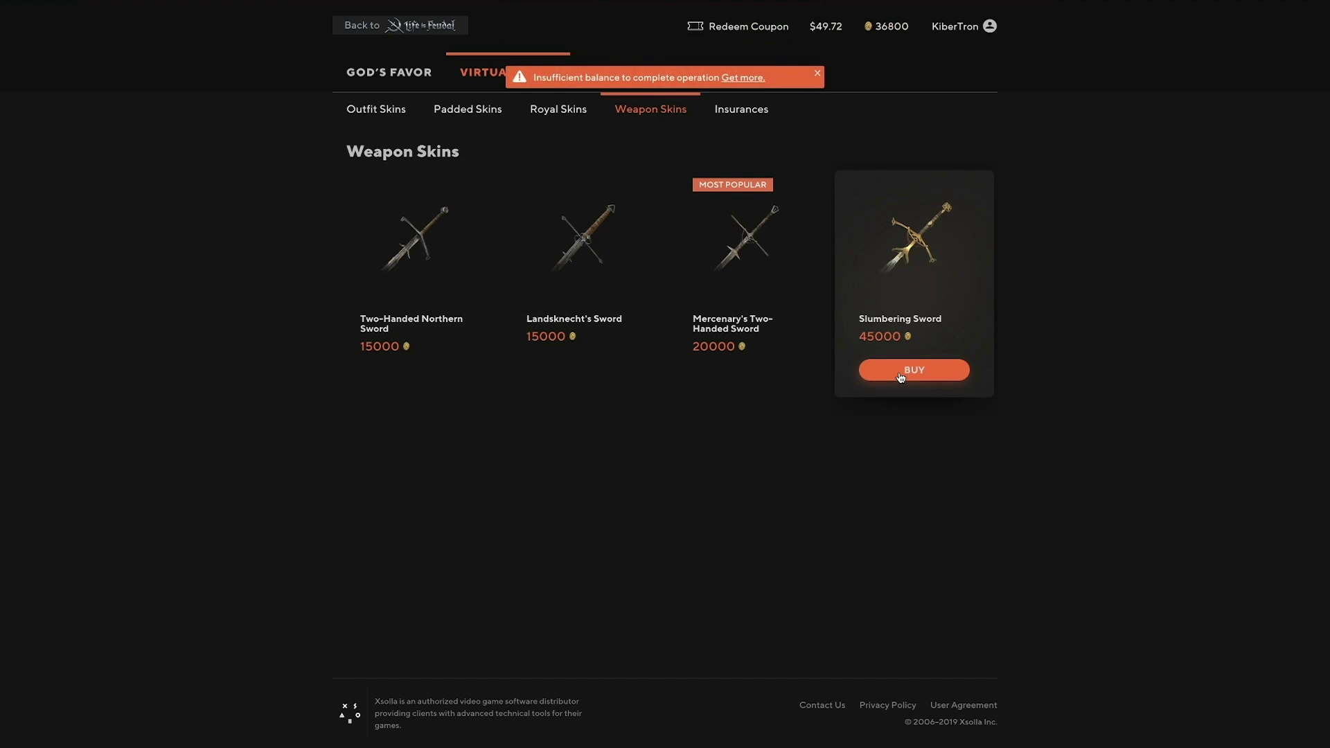
{"action": "left_click", "coordinate": [743, 76]}
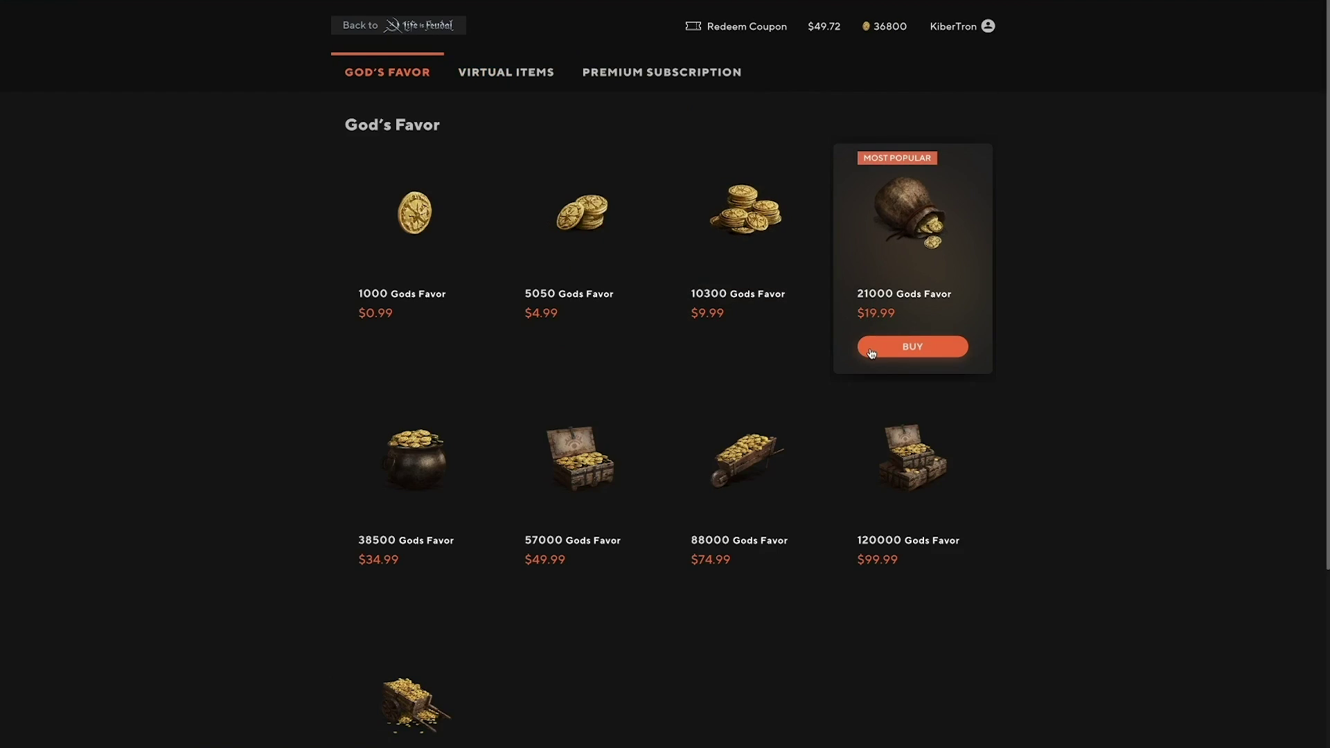
Step: Buy the 21000 God's Favor pack and the Death Insurance (5) item, then dismiss the thank-you notice
{"action": "left_click", "coordinate": [859, 348]}
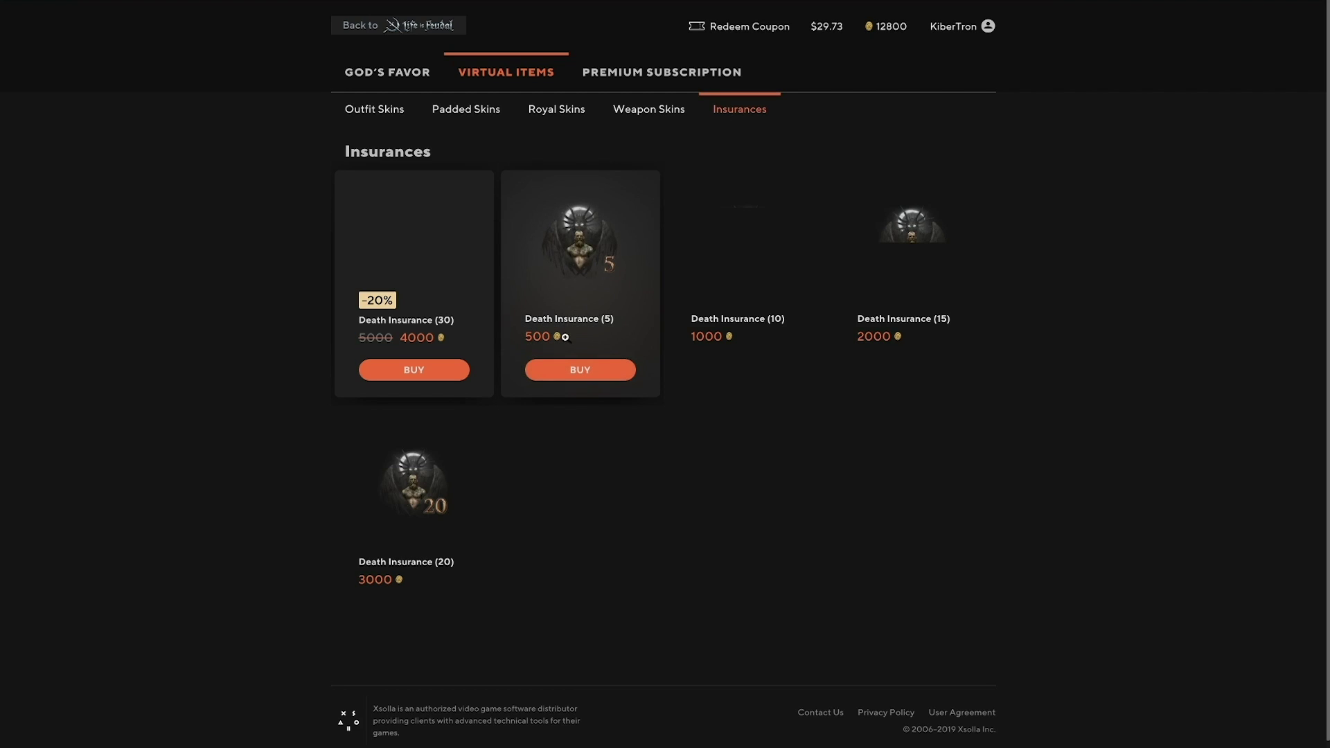
{"action": "left_click", "coordinate": [567, 371]}
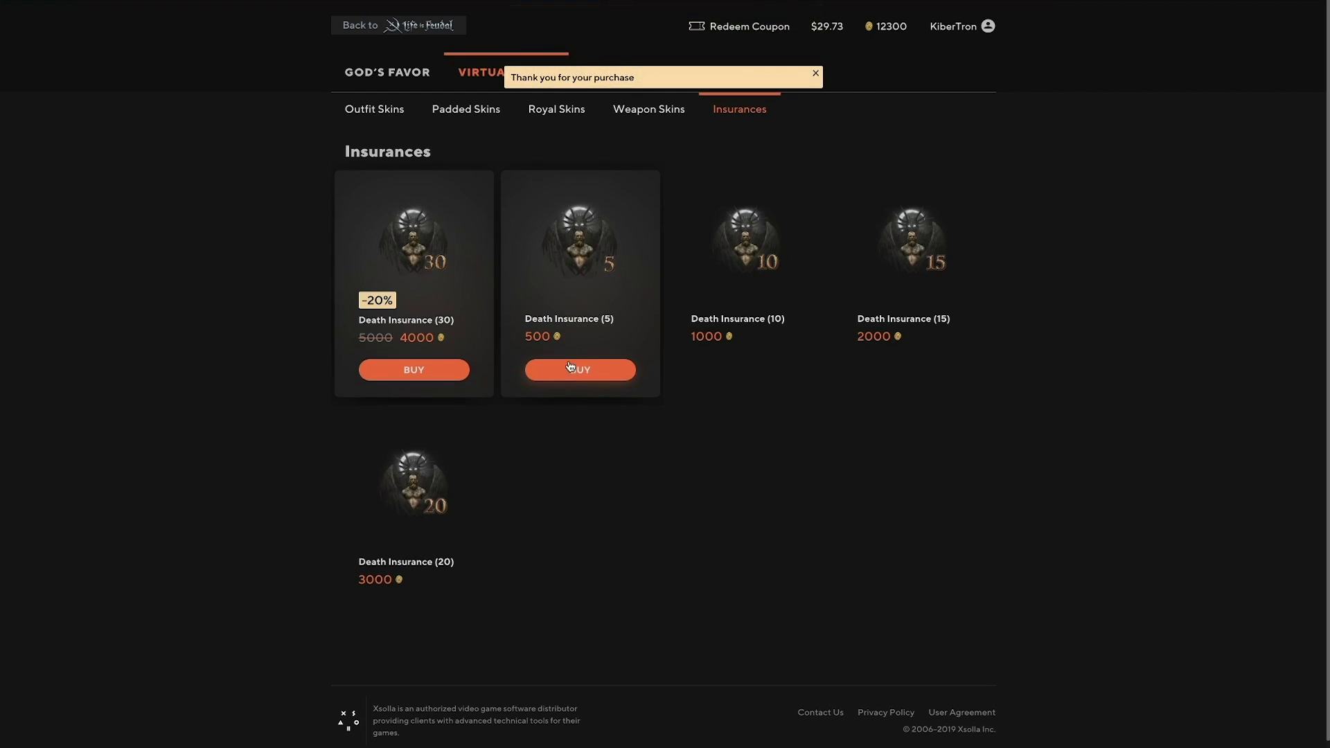
{"action": "left_click", "coordinate": [816, 74]}
Step: Browse the Premium Subscription page, then the Royal Skins and Weapon Skins virtual items
{"action": "left_click", "coordinate": [694, 74]}
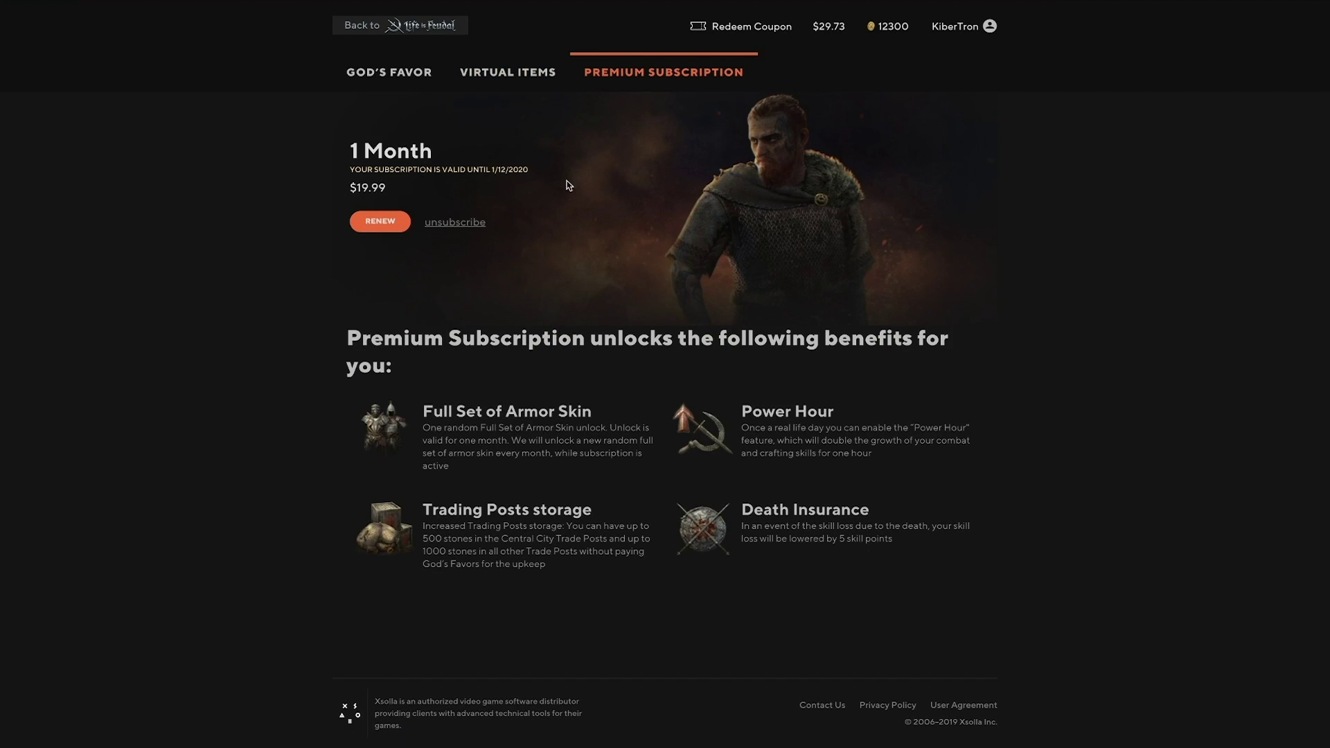
{"action": "left_click", "coordinate": [525, 81]}
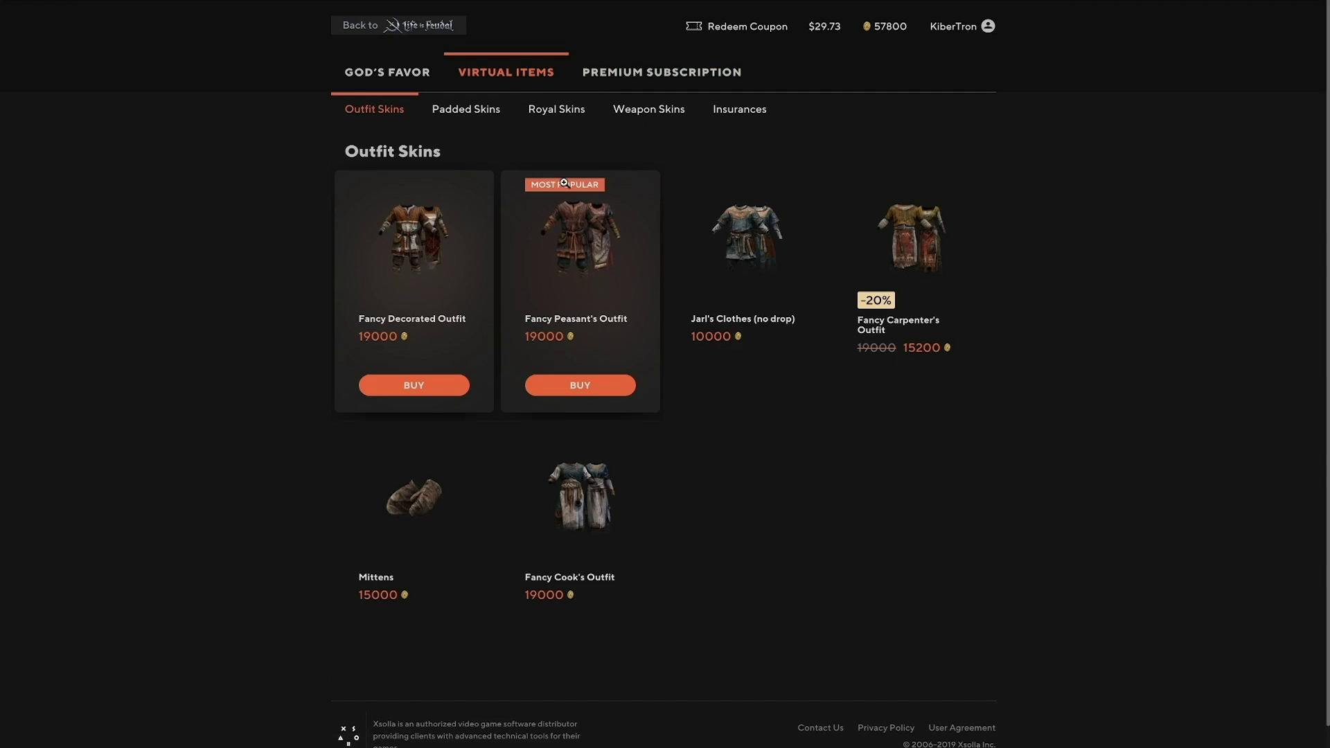
{"action": "left_click", "coordinate": [565, 109]}
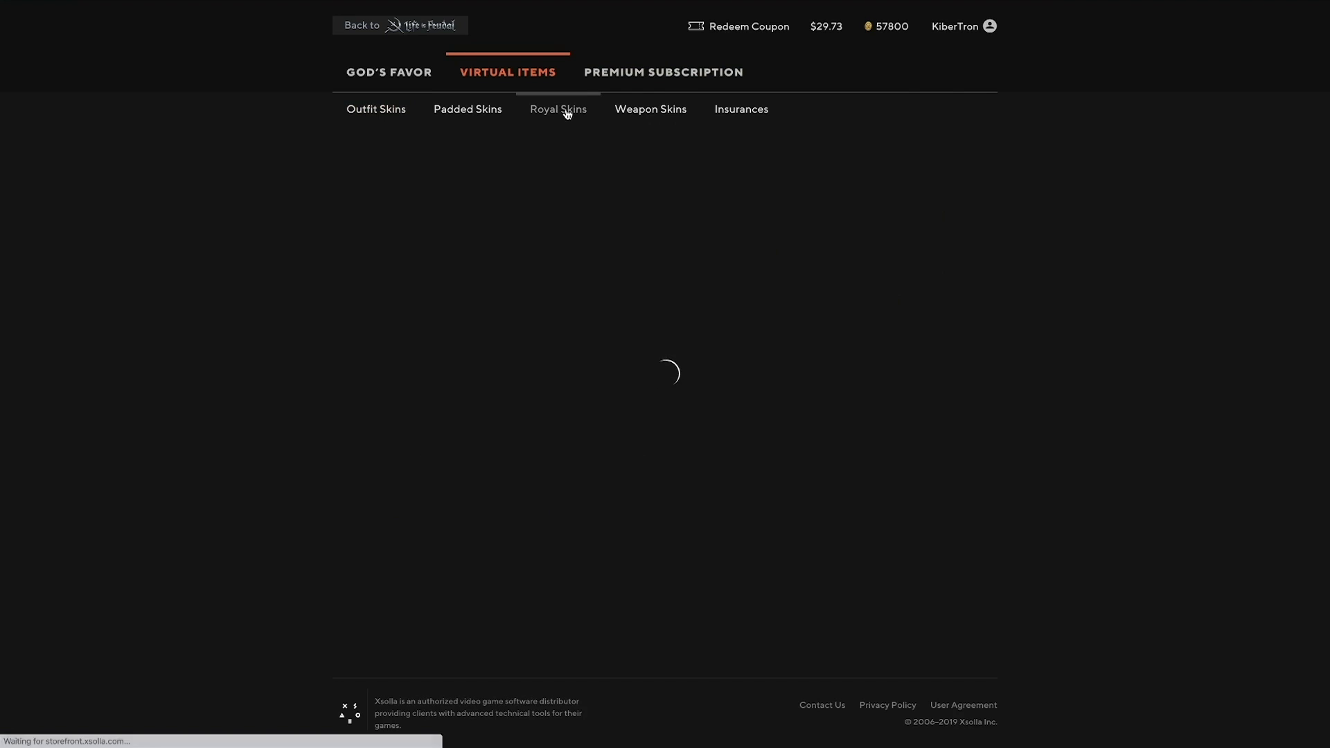
{"action": "left_click", "coordinate": [641, 115]}
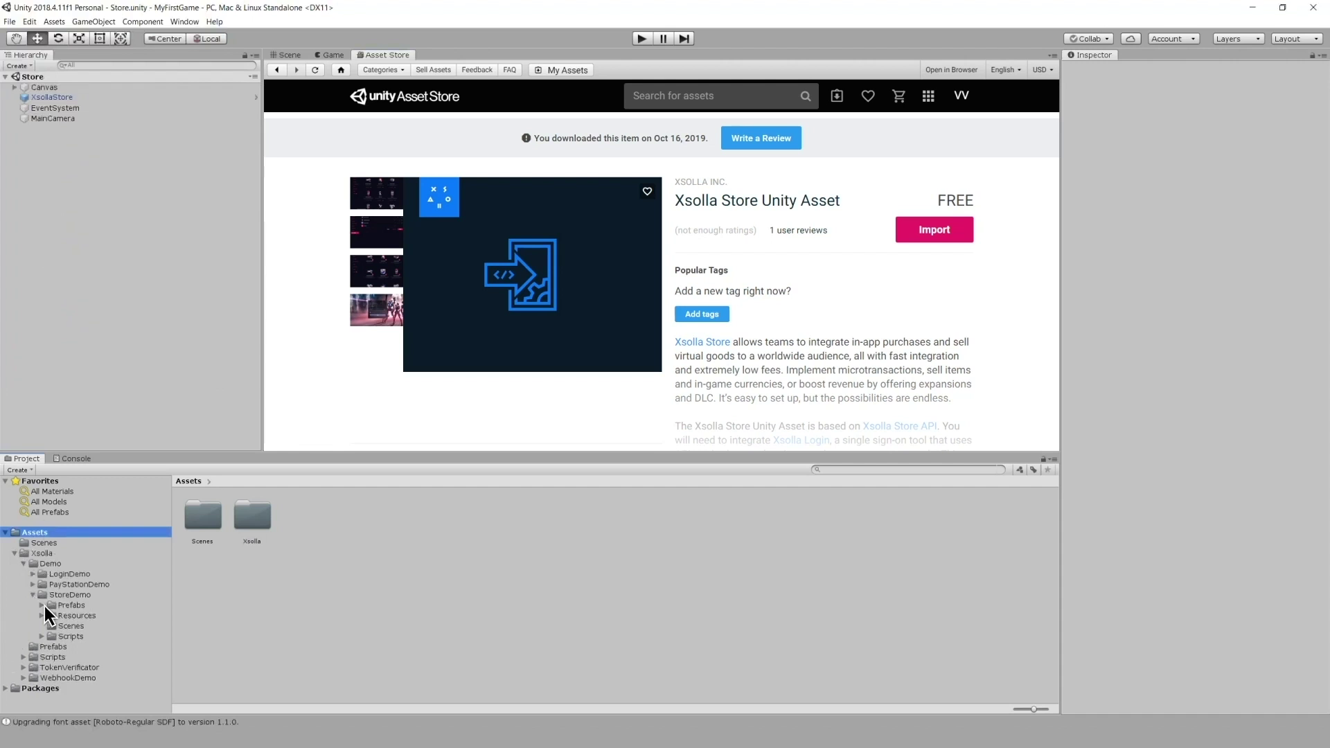
Step: Select the Store scene in Xsolla/Demo/StoreDemo/Scenes and switch to the Game view
{"action": "left_click", "coordinate": [64, 625]}
{"action": "left_click", "coordinate": [205, 517]}
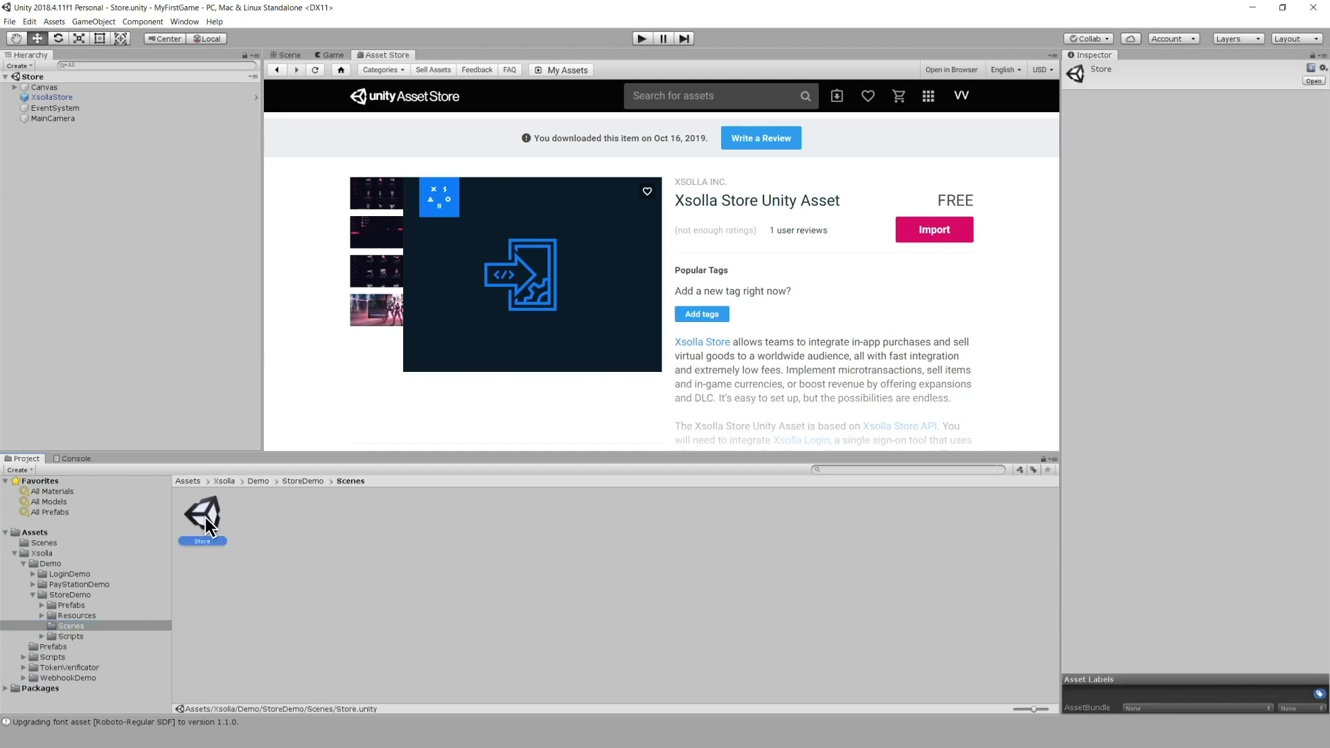
{"action": "left_click", "coordinate": [334, 55]}
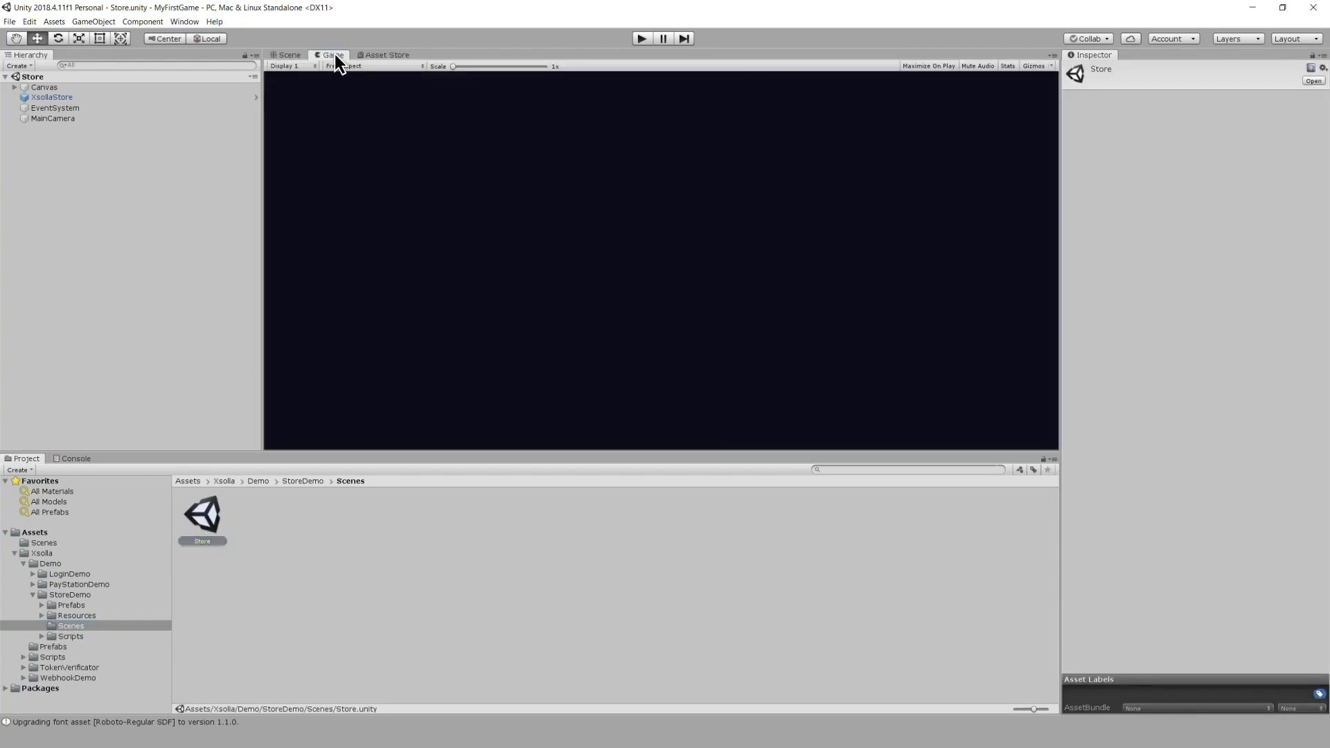
{"action": "left_click", "coordinate": [10, 22]}
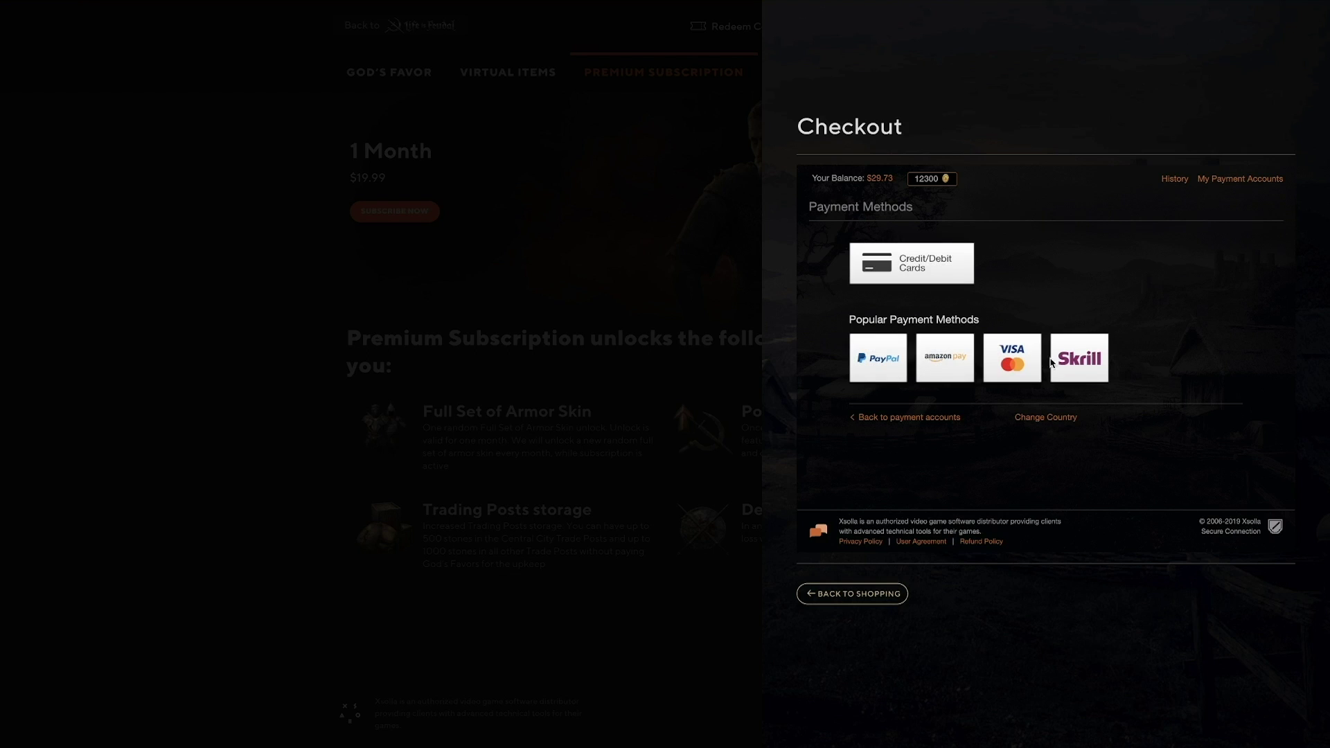
Step: Choose Credit/Debit Cards as the checkout payment method and scroll down the card form
{"action": "left_click", "coordinate": [946, 277]}
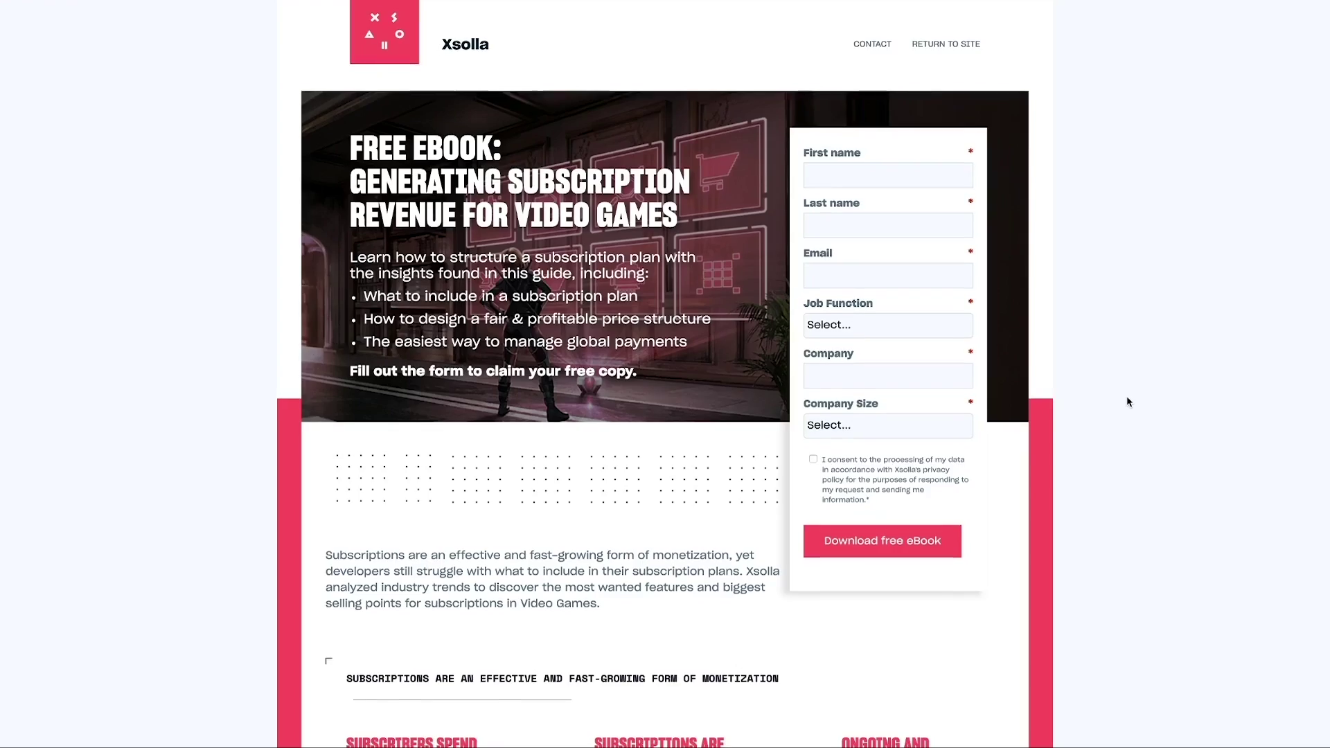
{"action": "scroll", "coordinate": [1128, 398], "scroll_direction": "down", "scroll_amount": 3}
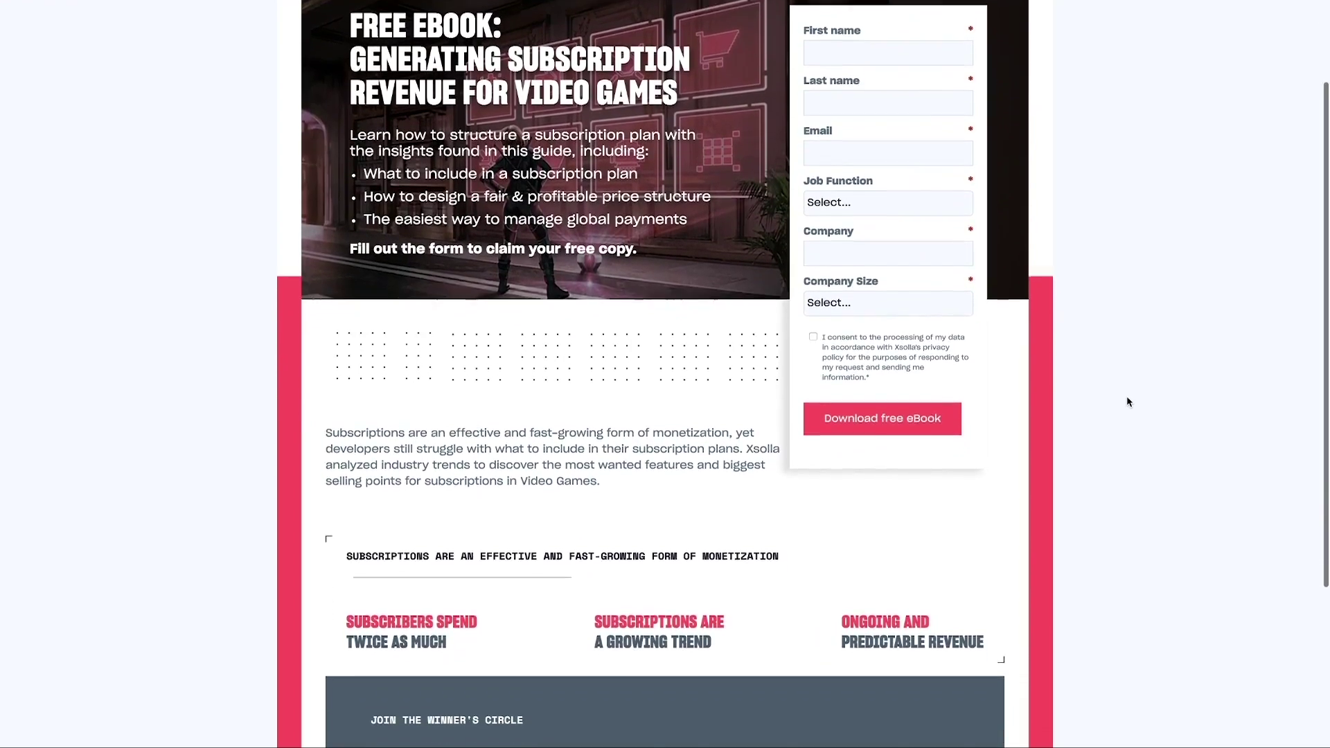
{"action": "scroll", "coordinate": [1128, 401], "scroll_direction": "down", "scroll_amount": 2}
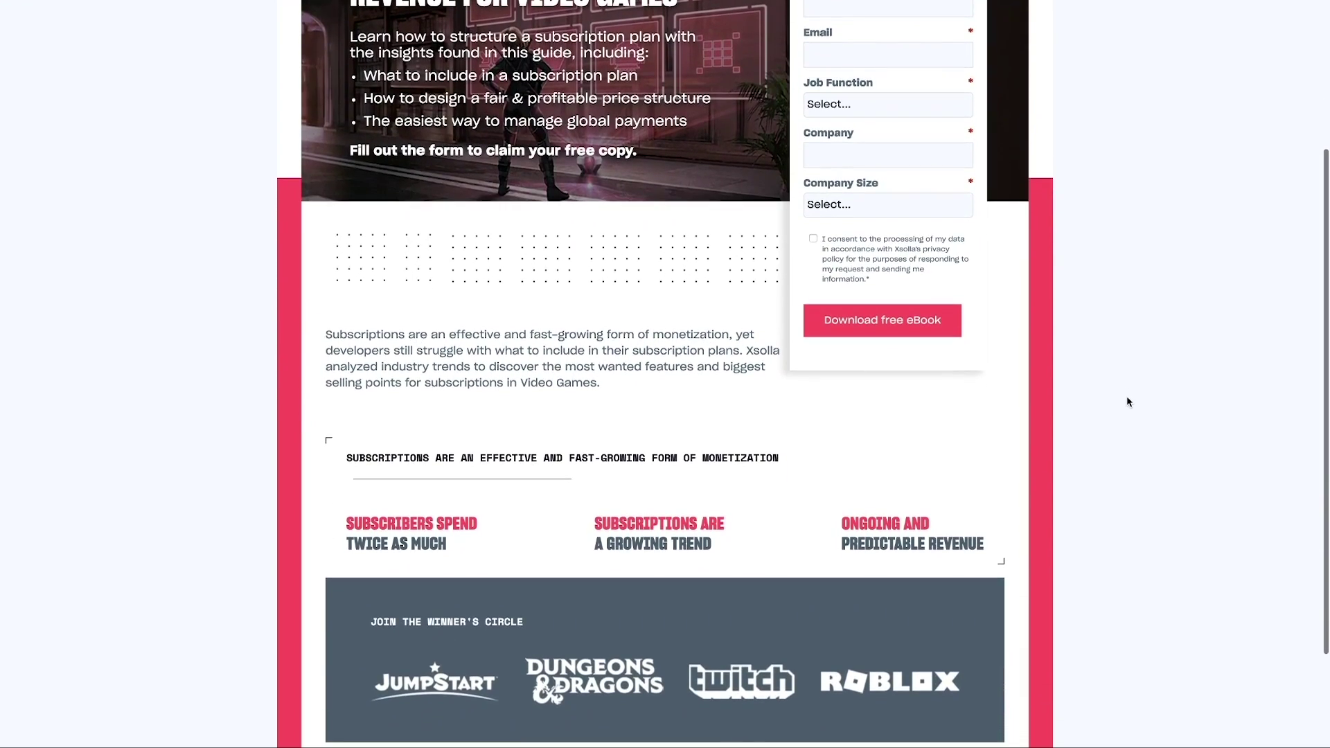
{"action": "scroll", "coordinate": [1128, 402], "scroll_direction": "down", "scroll_amount": 2}
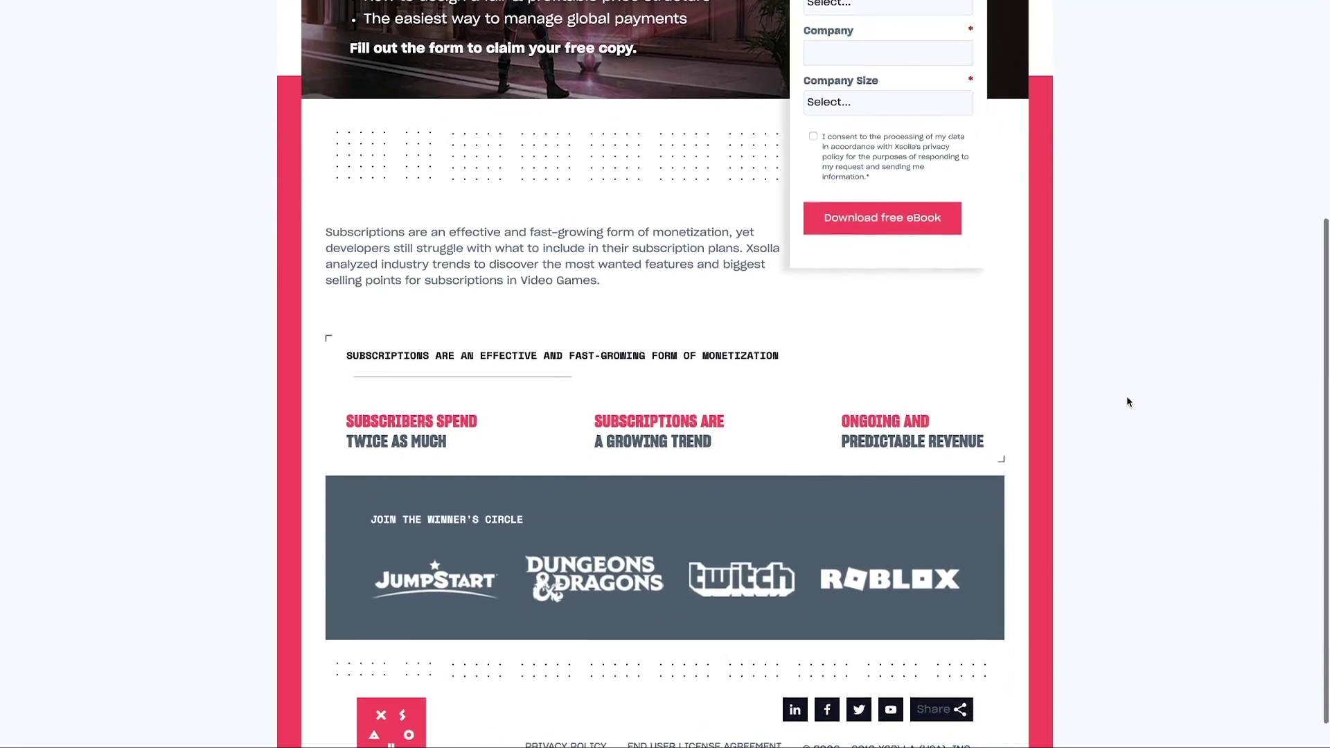
{"action": "scroll", "coordinate": [1128, 401], "scroll_direction": "up", "scroll_amount": 1}
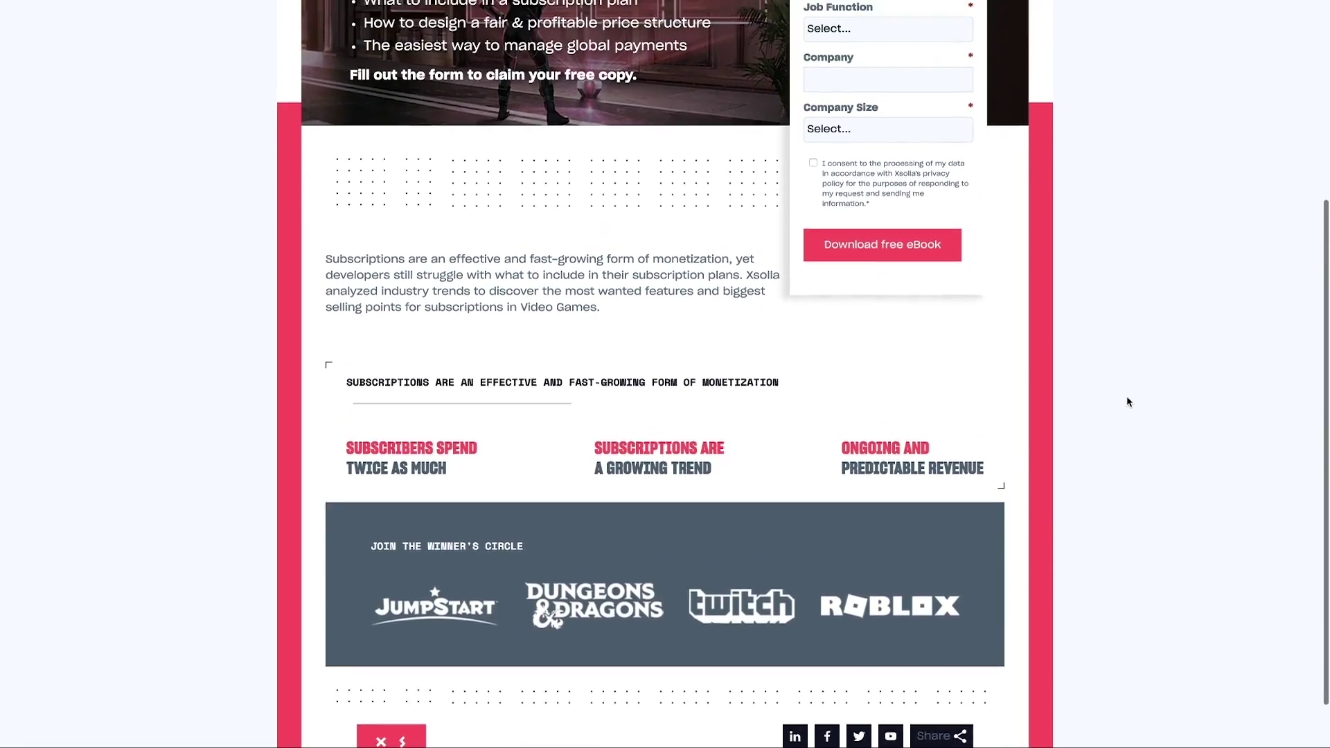
{"action": "scroll", "coordinate": [1128, 402], "scroll_direction": "up", "scroll_amount": 3}
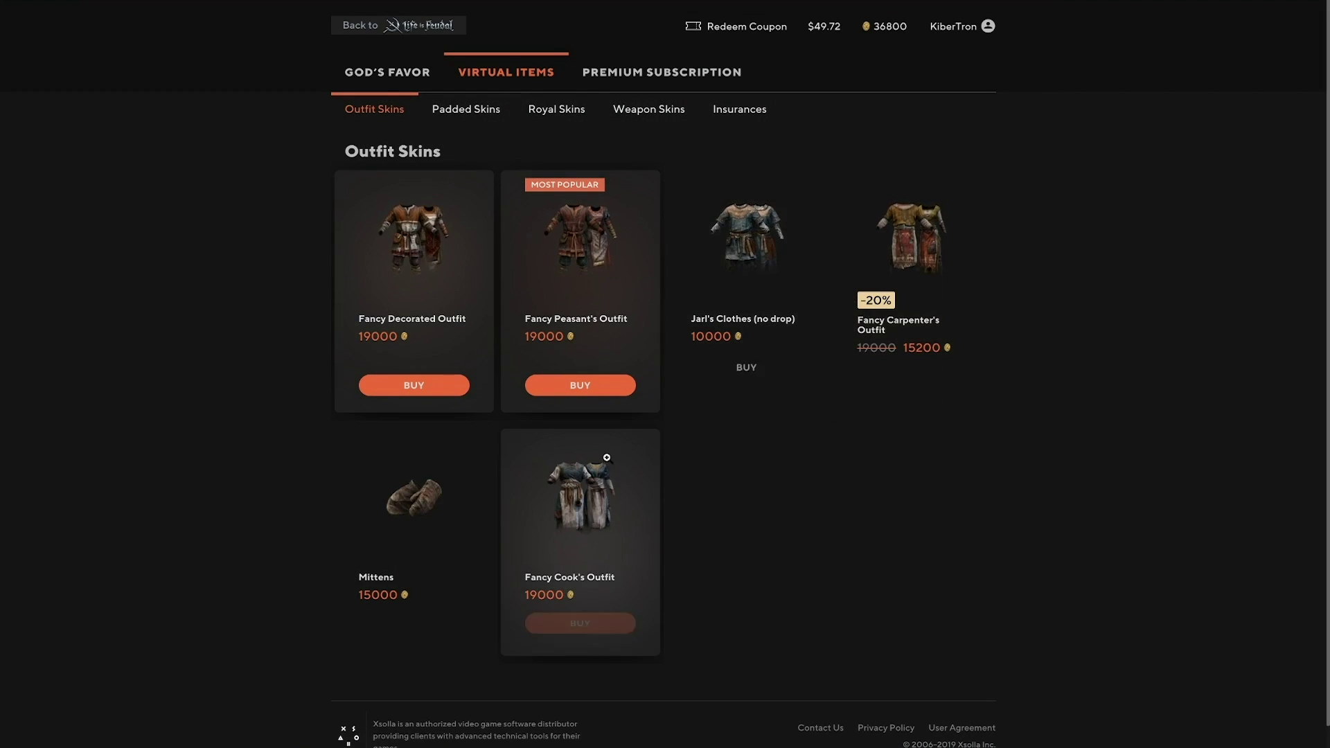
Step: Show the Padded Skins items, then the Royal Skins items, under Virtual Items
{"action": "left_click", "coordinate": [500, 111]}
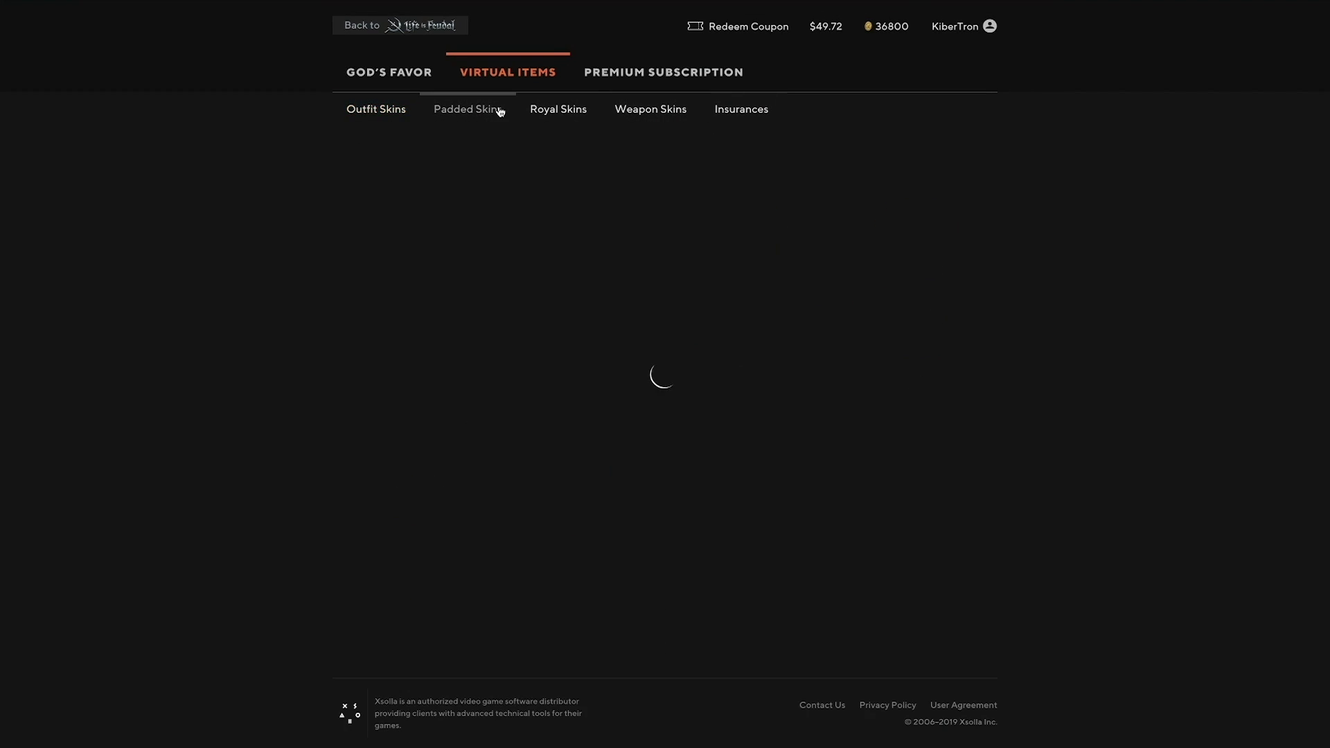
{"action": "left_click", "coordinate": [551, 110]}
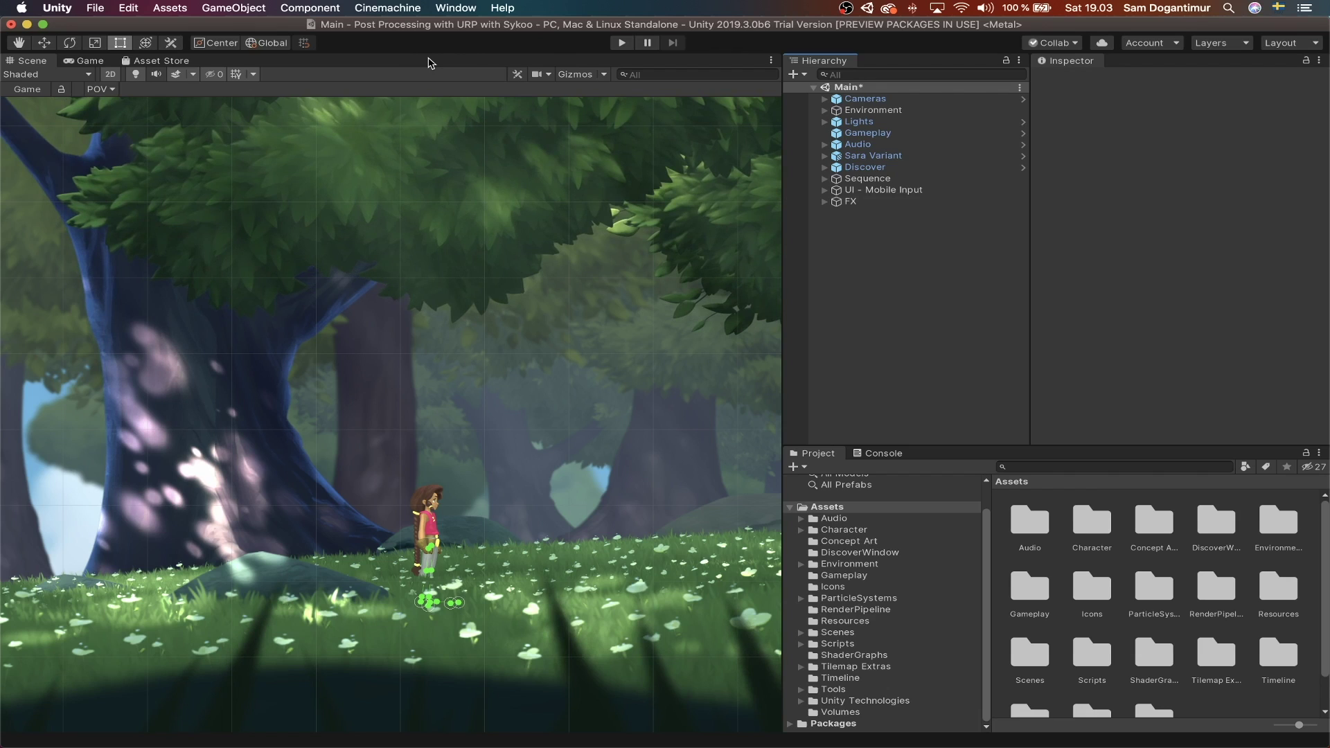
Step: Search the Package Manager for 'Universal' to confirm Universal RP 7.1.6 is up to date
{"action": "left_click", "coordinate": [447, 8]}
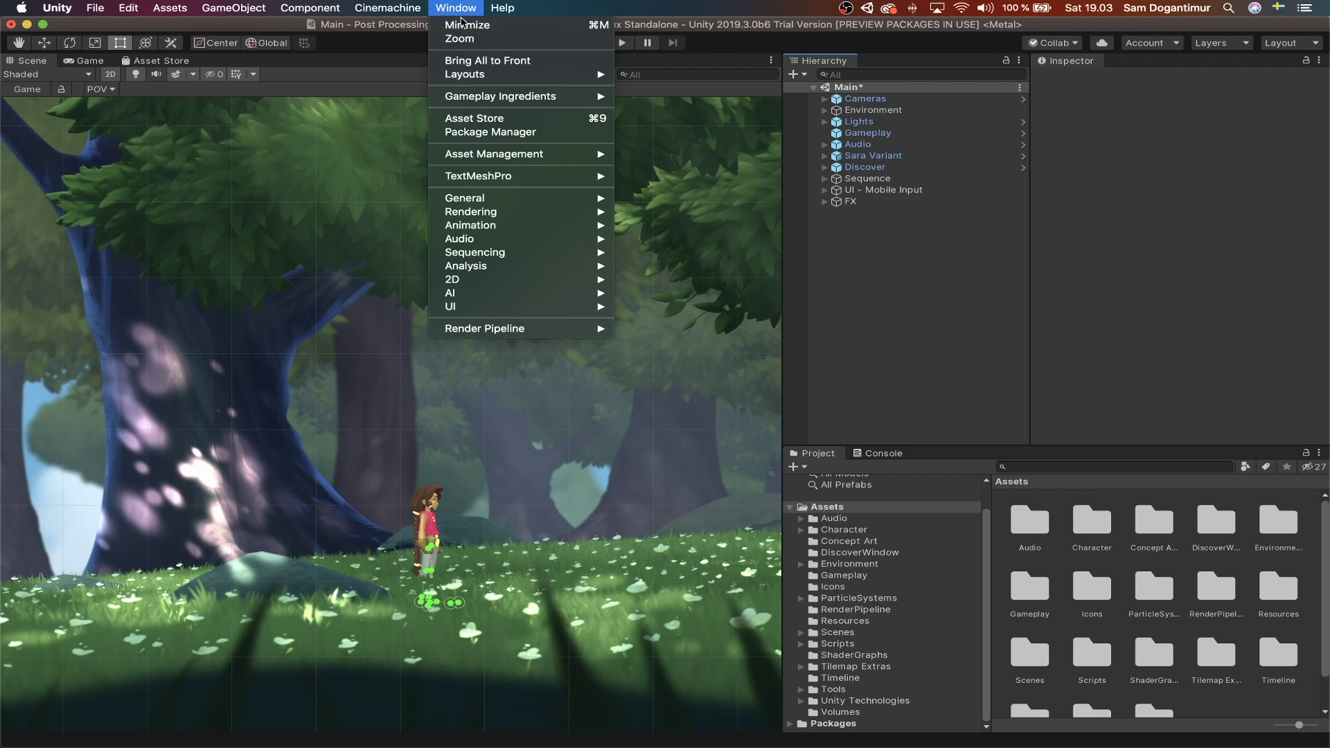
{"action": "left_click", "coordinate": [542, 133]}
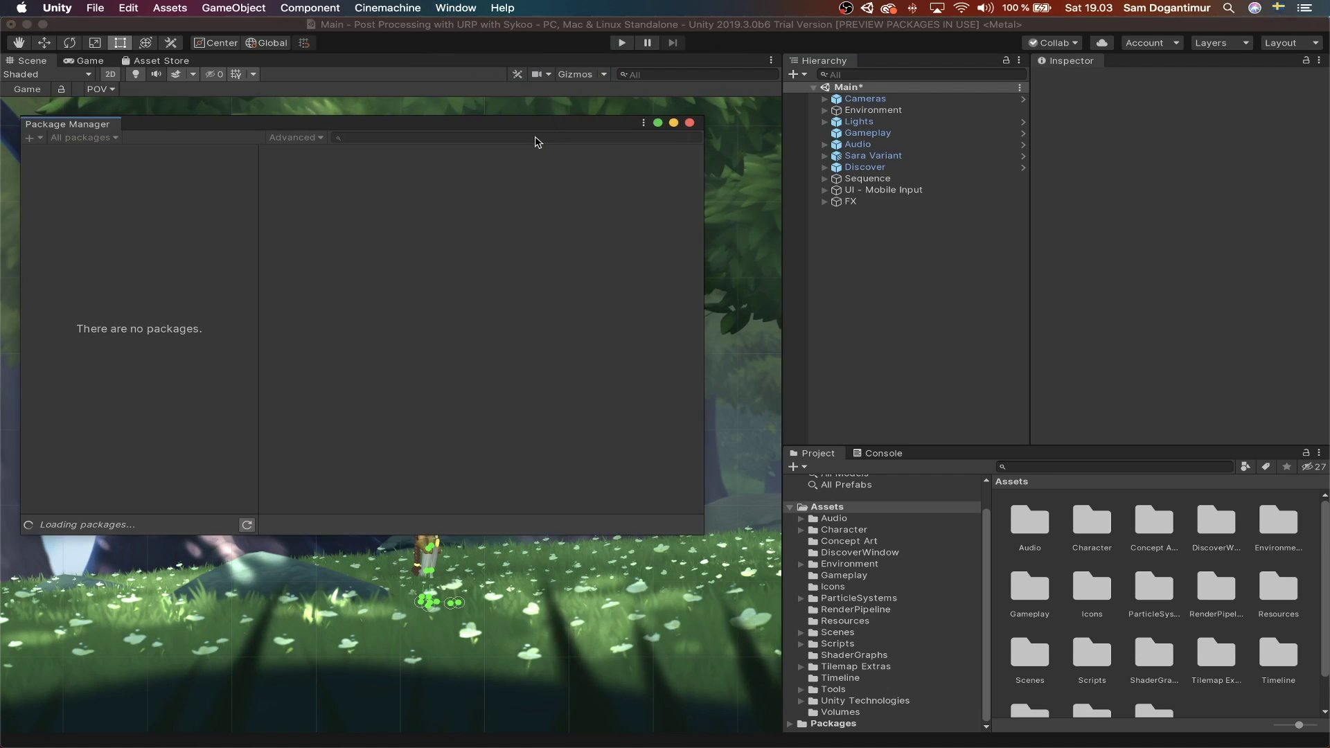
{"action": "left_click", "coordinate": [538, 137]}
{"action": "type", "text": "Universal"}
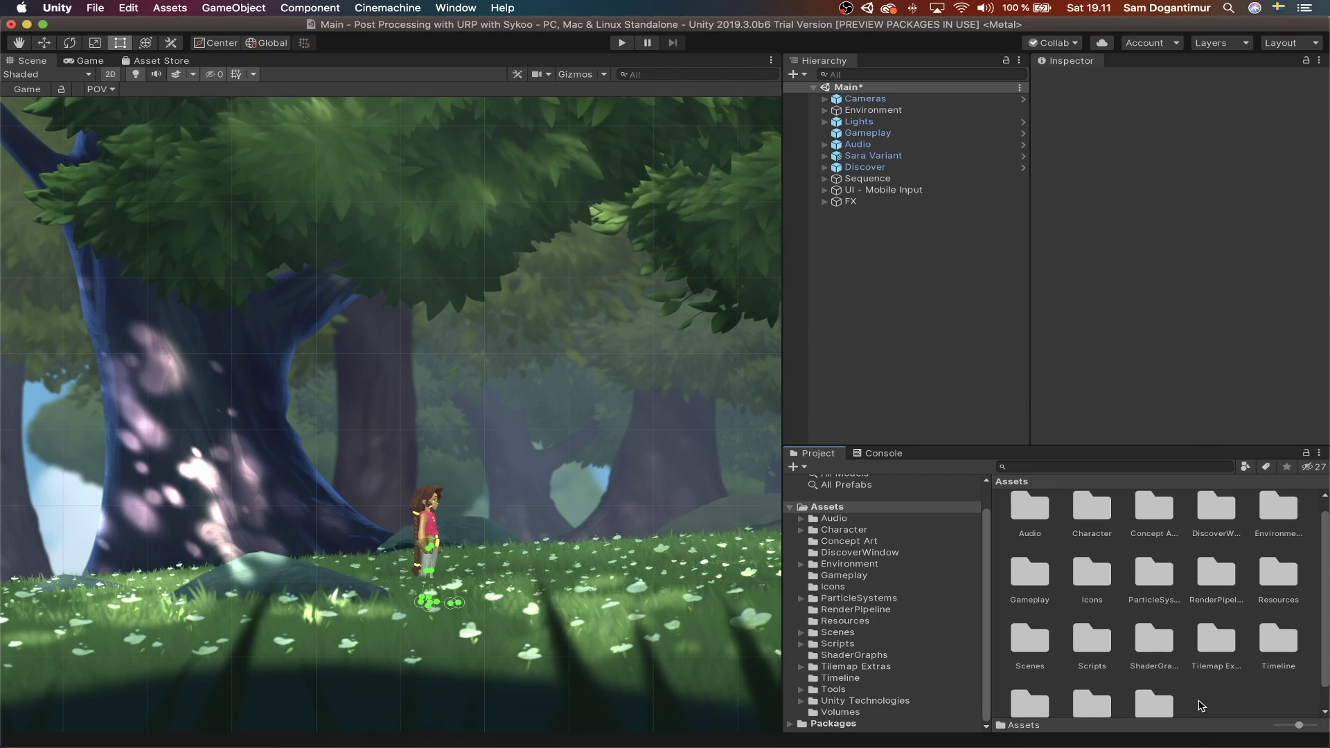
{"action": "right_click", "coordinate": [1201, 705]}
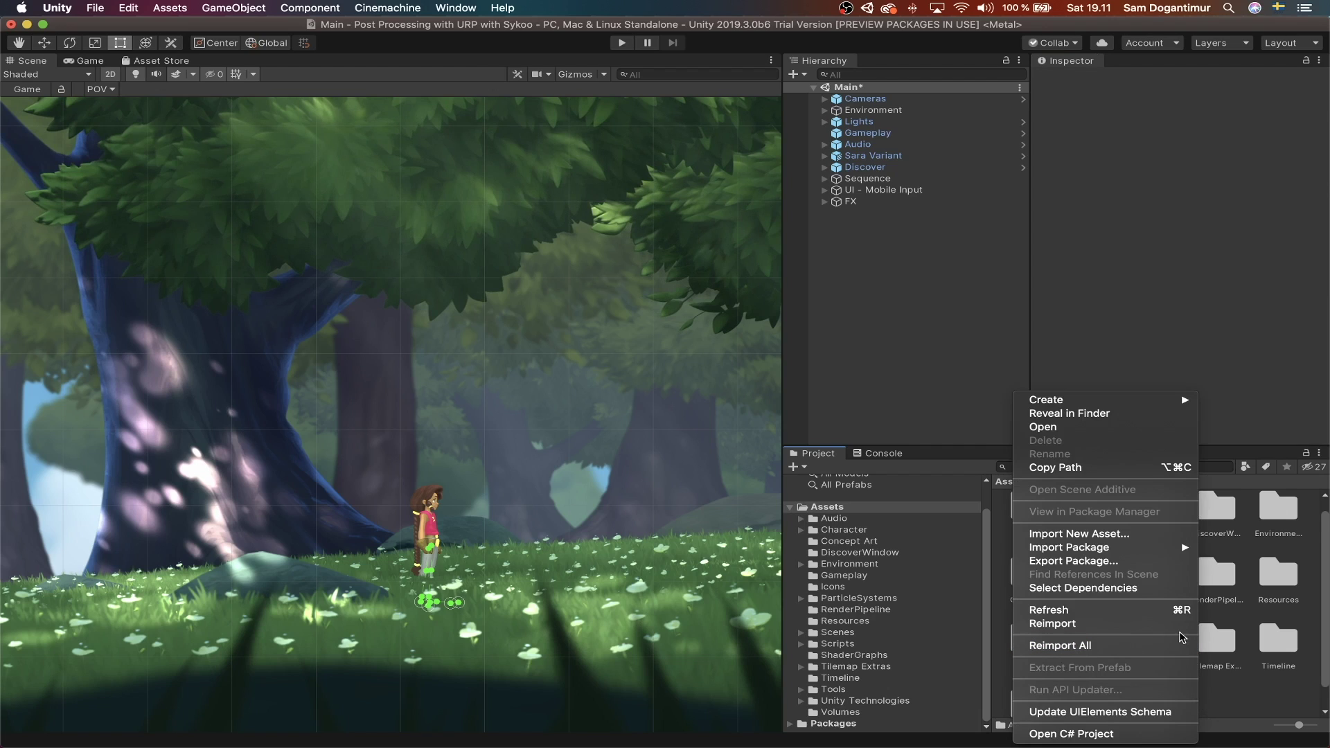
Step: Create a Universal Render Pipeline Pipeline Asset (Forward Renderer) in Assets, keeping its default name
{"action": "mouse_move", "coordinate": [1051, 400]}
{"action": "mouse_move", "coordinate": [829, 287]}
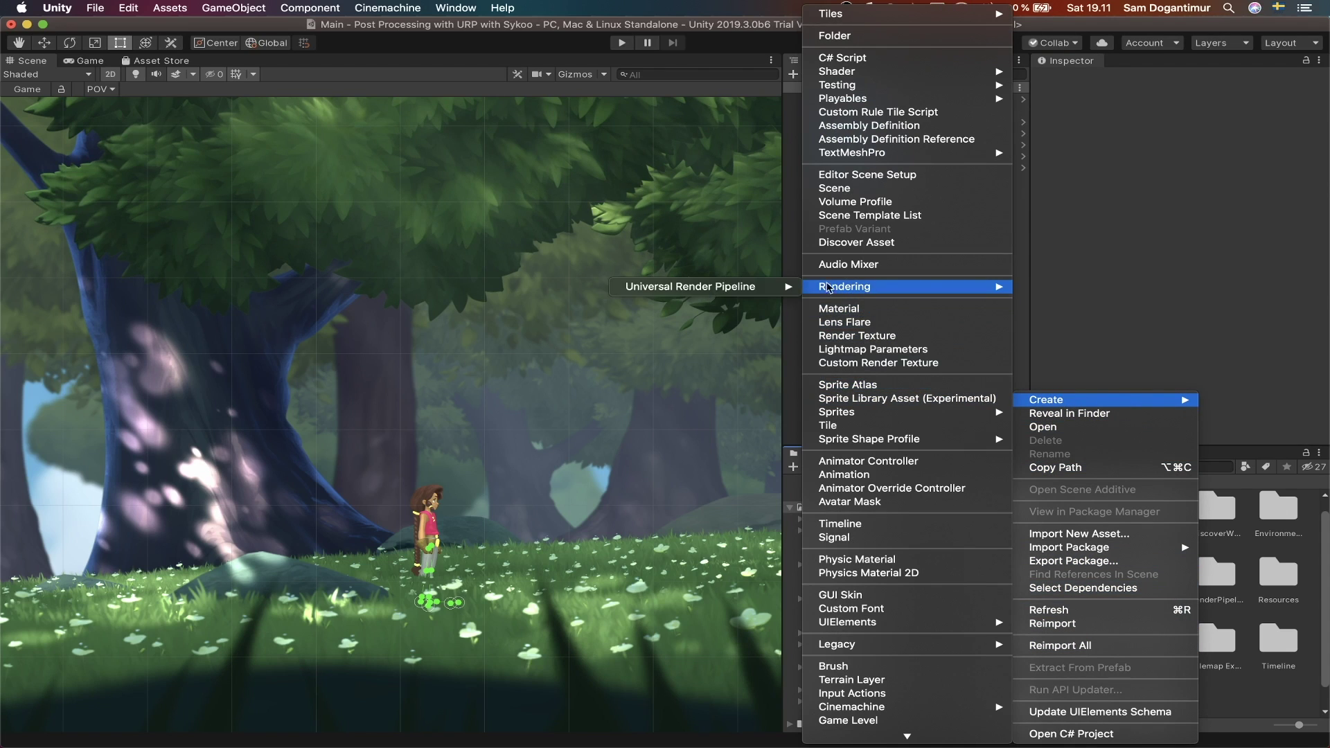
{"action": "mouse_move", "coordinate": [693, 287]}
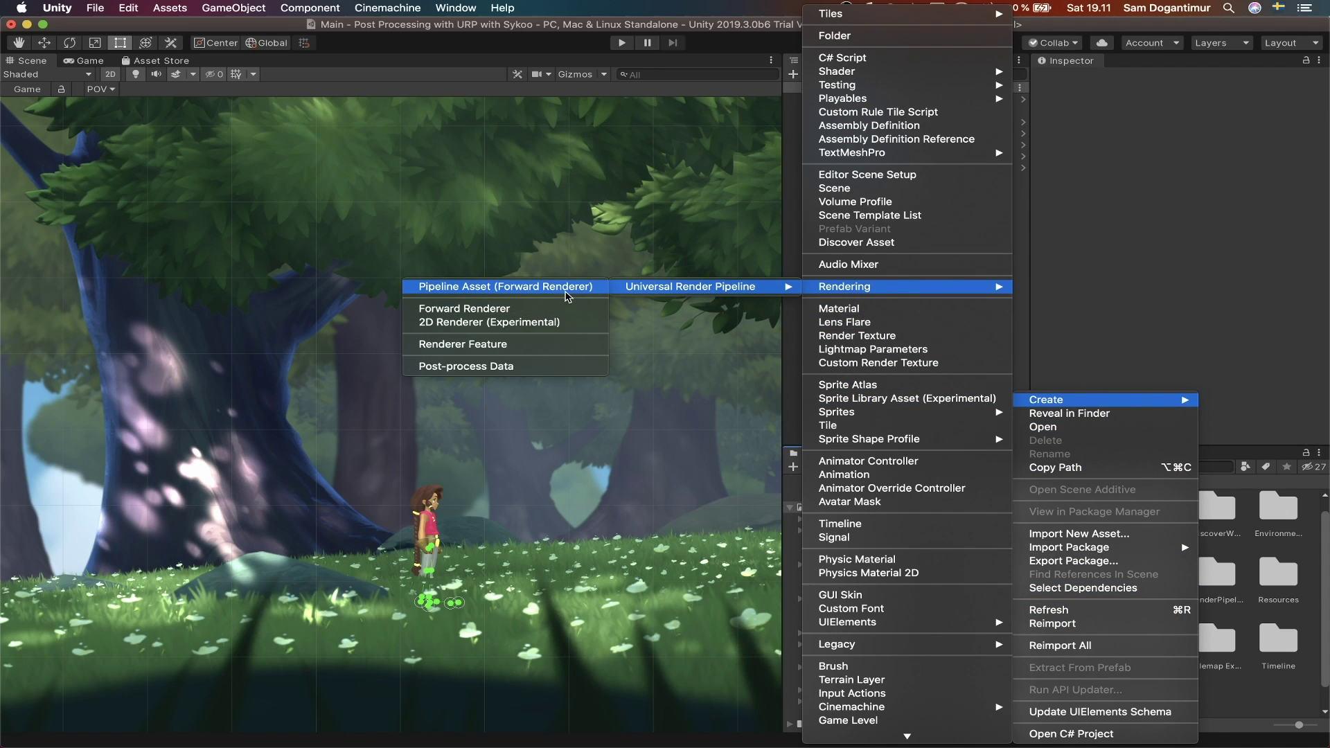
{"action": "left_click", "coordinate": [505, 287]}
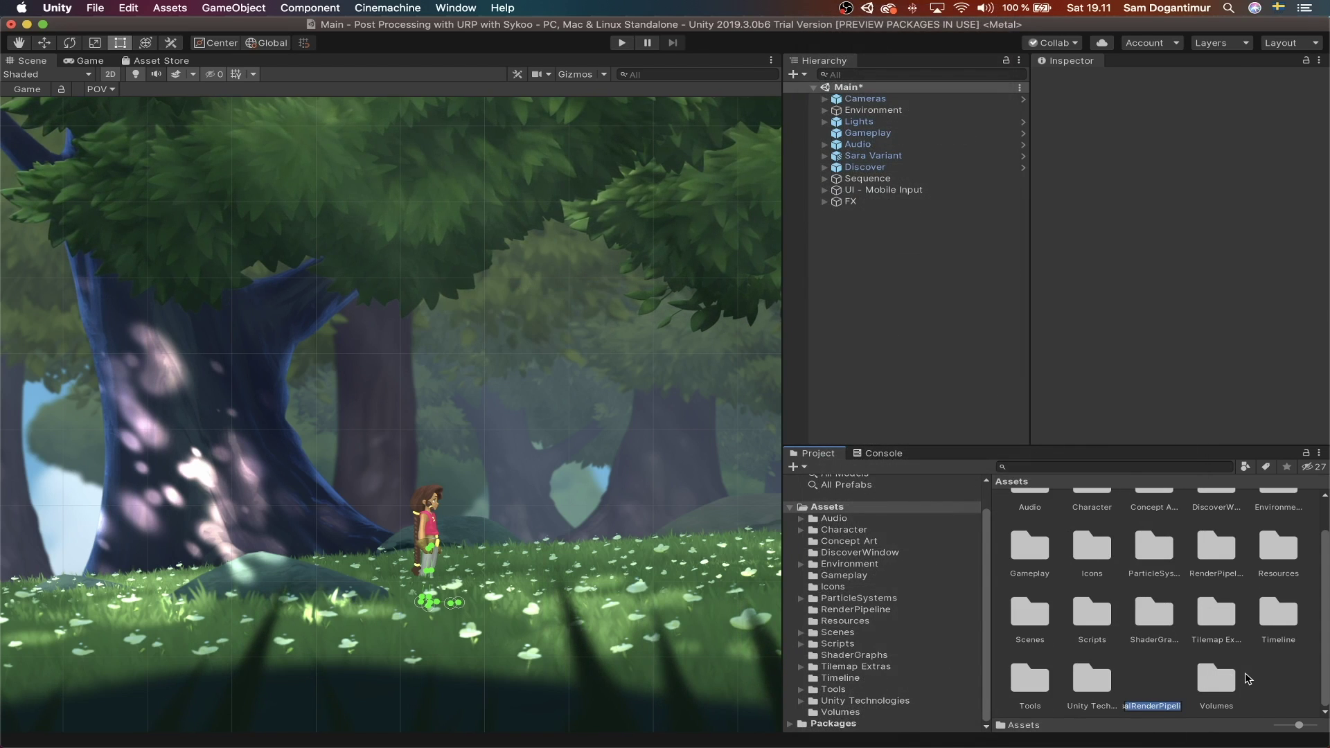
{"action": "key", "text": "Return"}
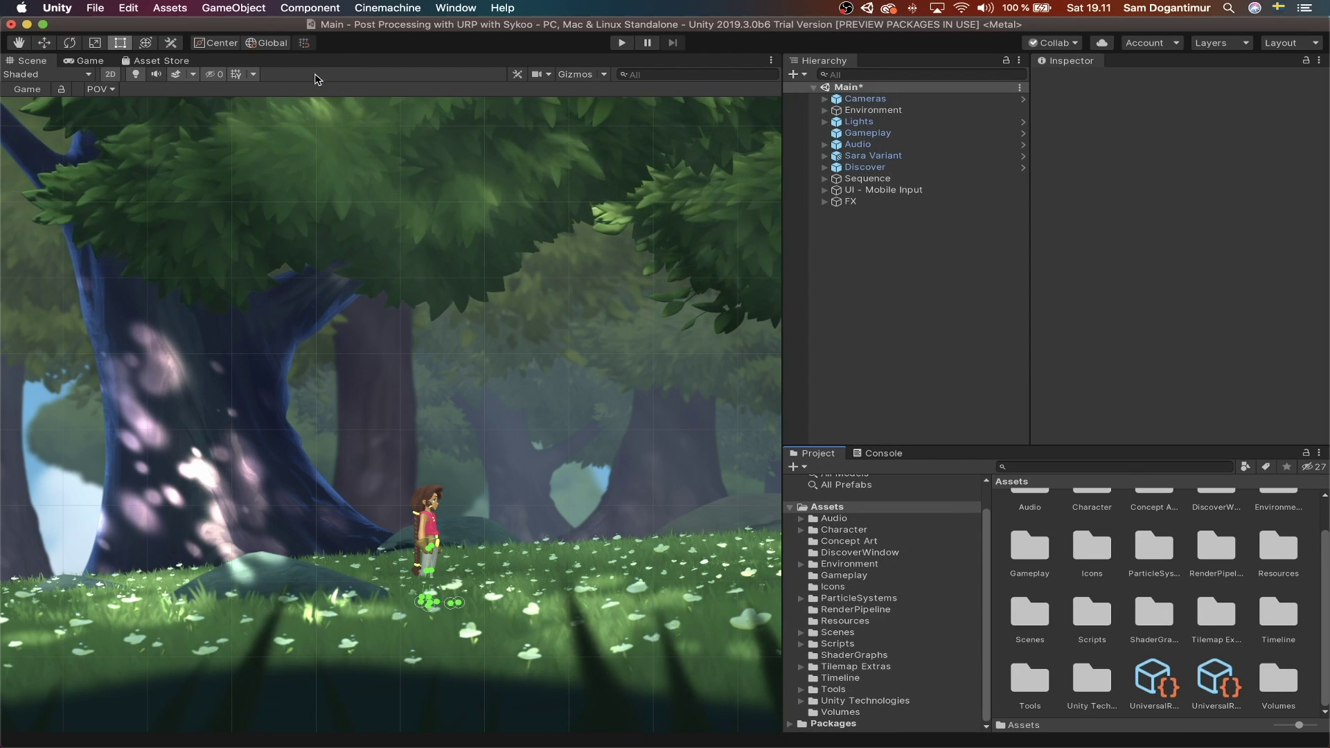
{"action": "left_click", "coordinate": [128, 7]}
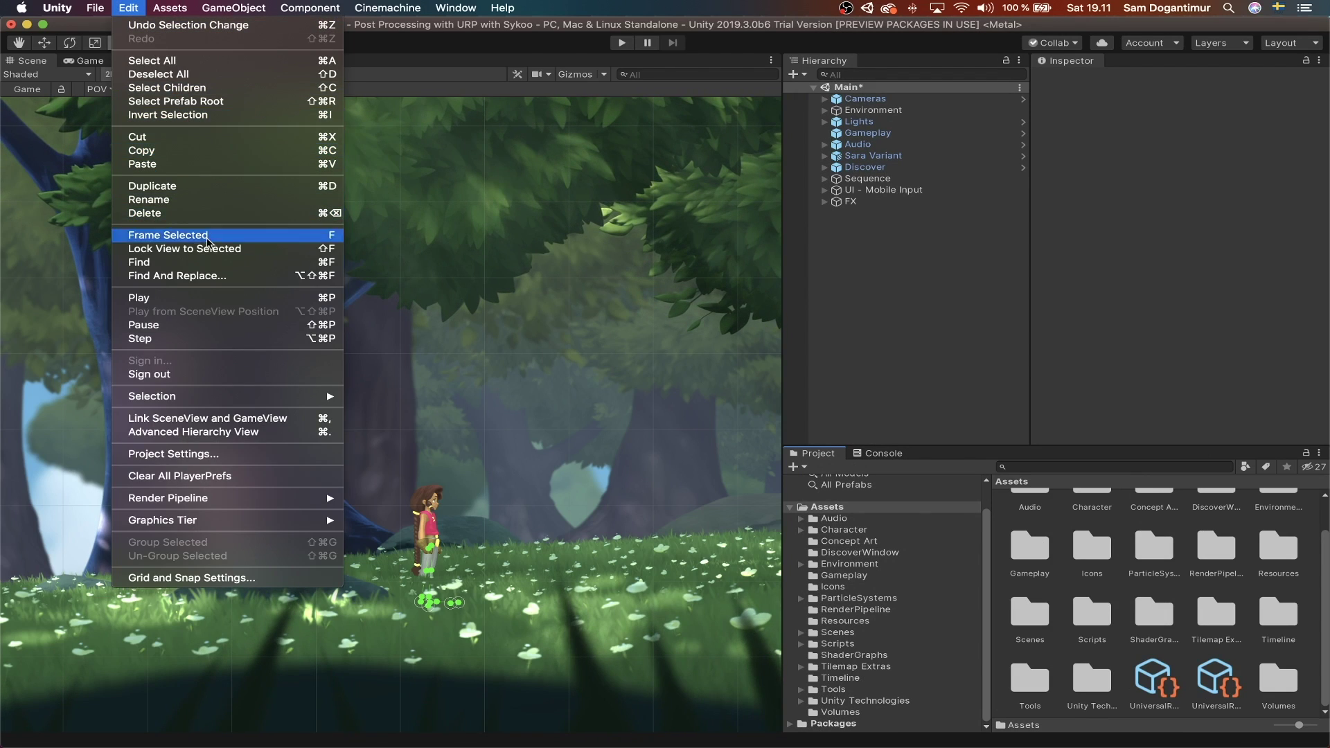
Step: Set Graphics' Scriptable Render Pipeline Settings to UniversalRenderPipelineAsset in Project Settings
{"action": "left_click", "coordinate": [224, 455]}
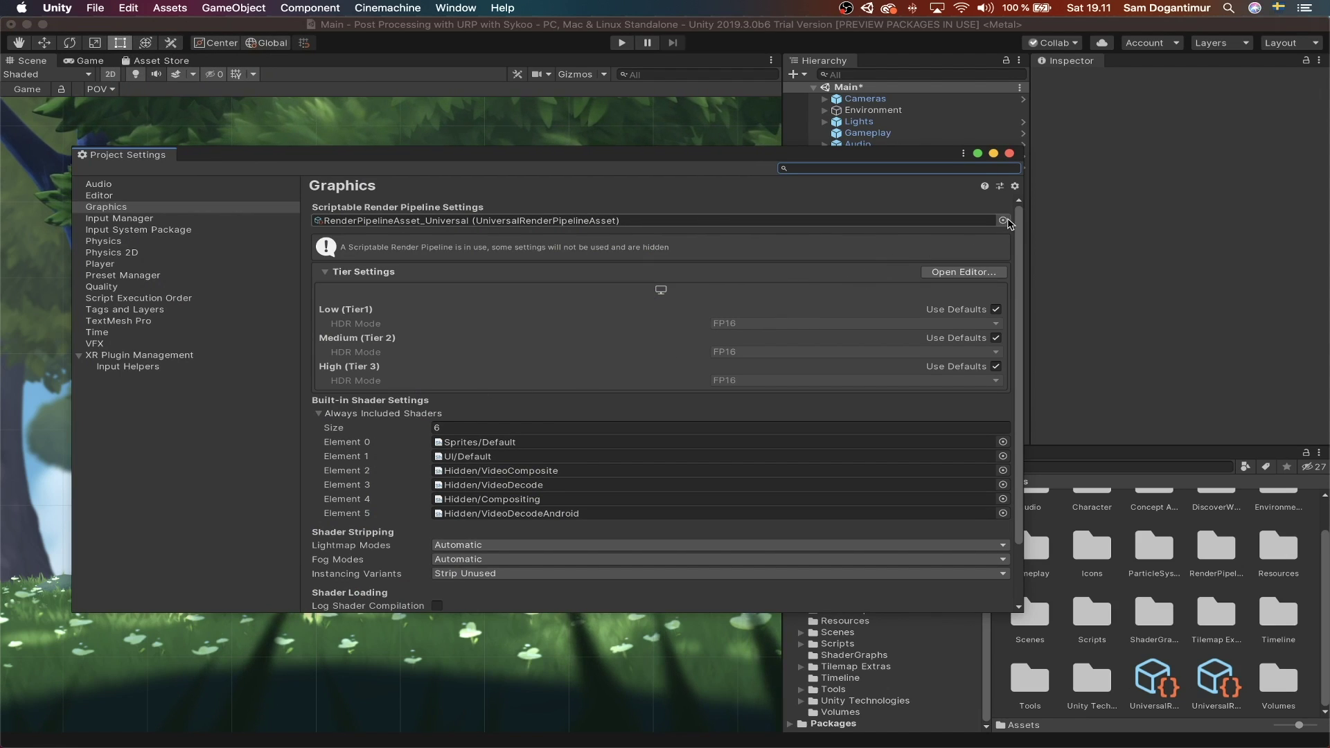
{"action": "left_click", "coordinate": [1002, 221]}
{"action": "left_click", "coordinate": [189, 186]}
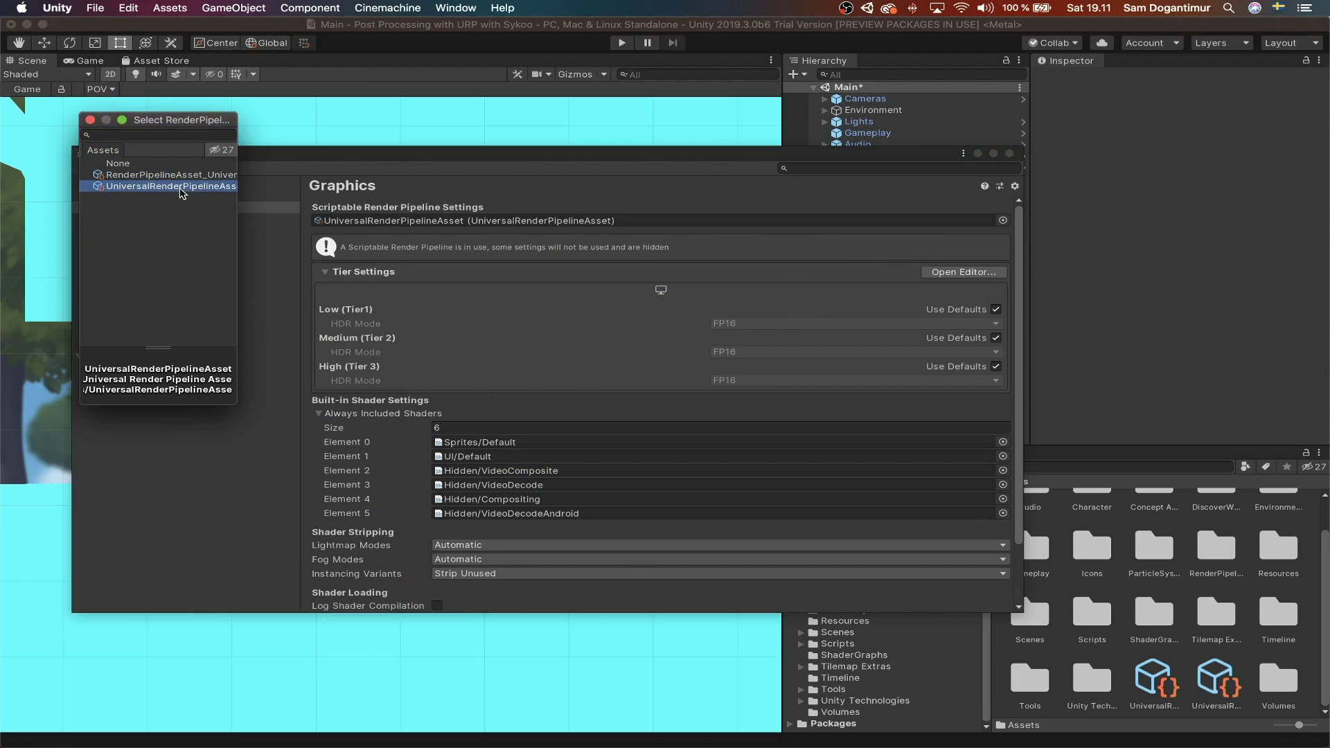
{"action": "left_click", "coordinate": [1011, 156]}
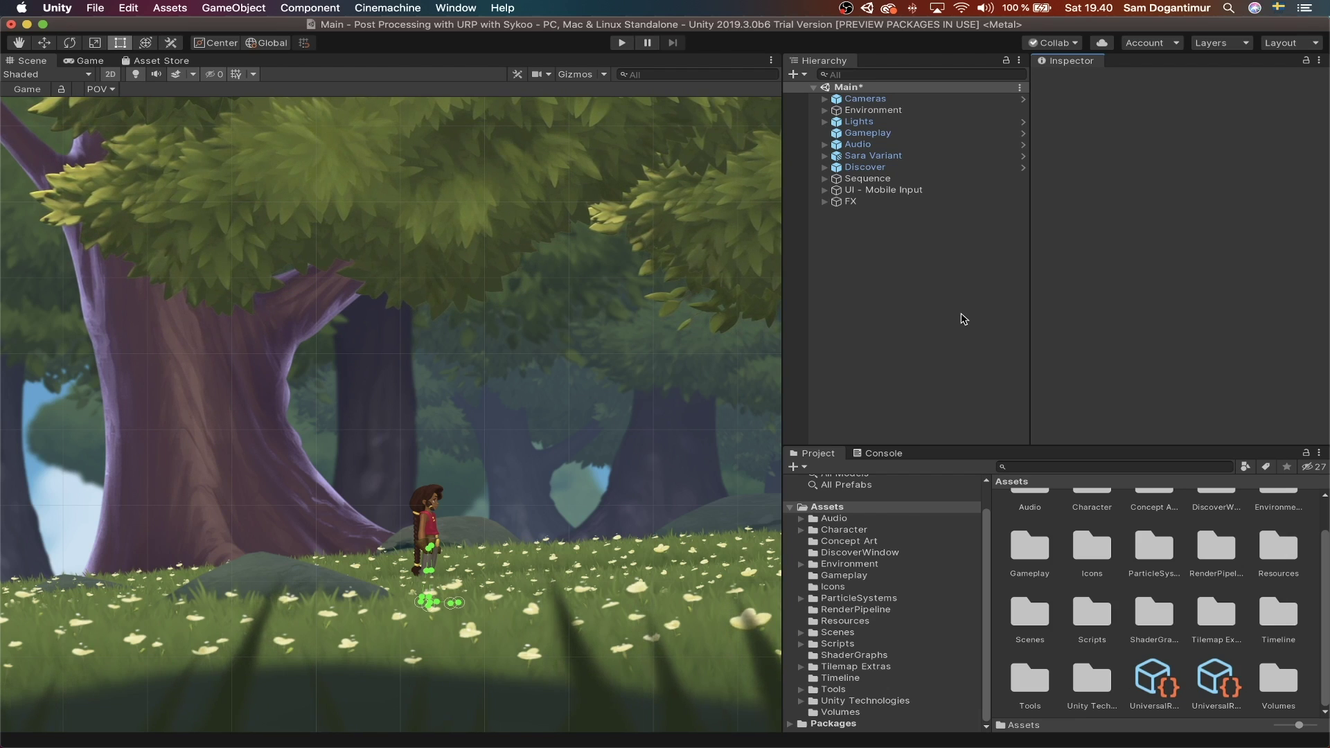
Step: Create an empty GameObject in the scene and rename it 'Post Processing'
{"action": "middle_click_drag", "start_coordinate": [762, 348], "coordinate": [671, 350]}
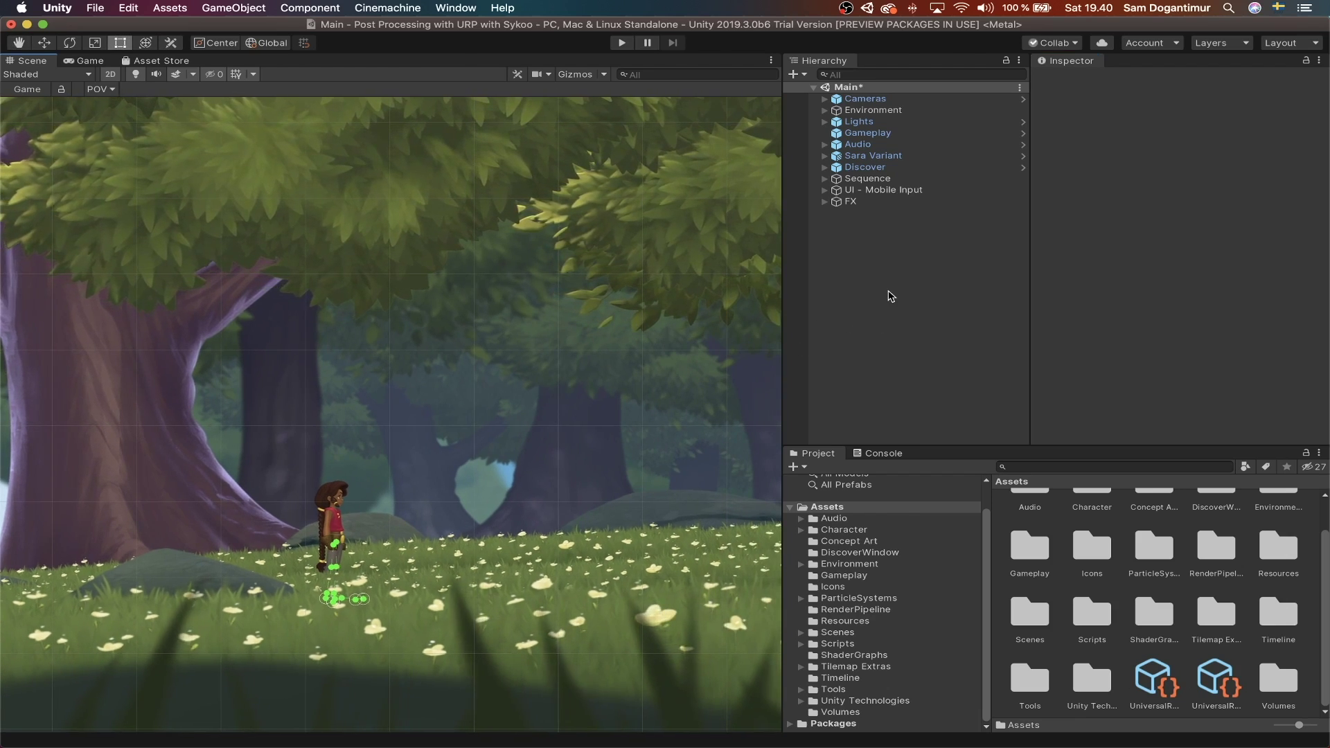
{"action": "right_click", "coordinate": [891, 296]}
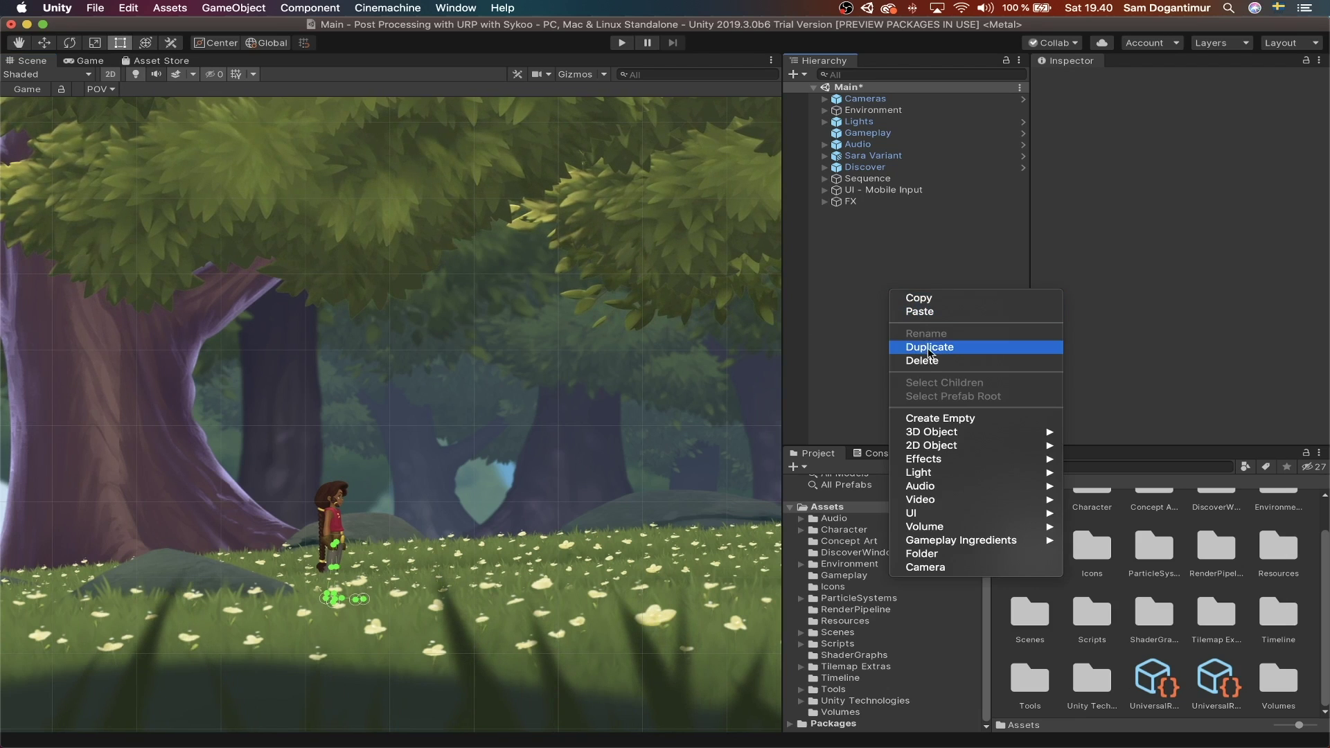
{"action": "left_click", "coordinate": [941, 419]}
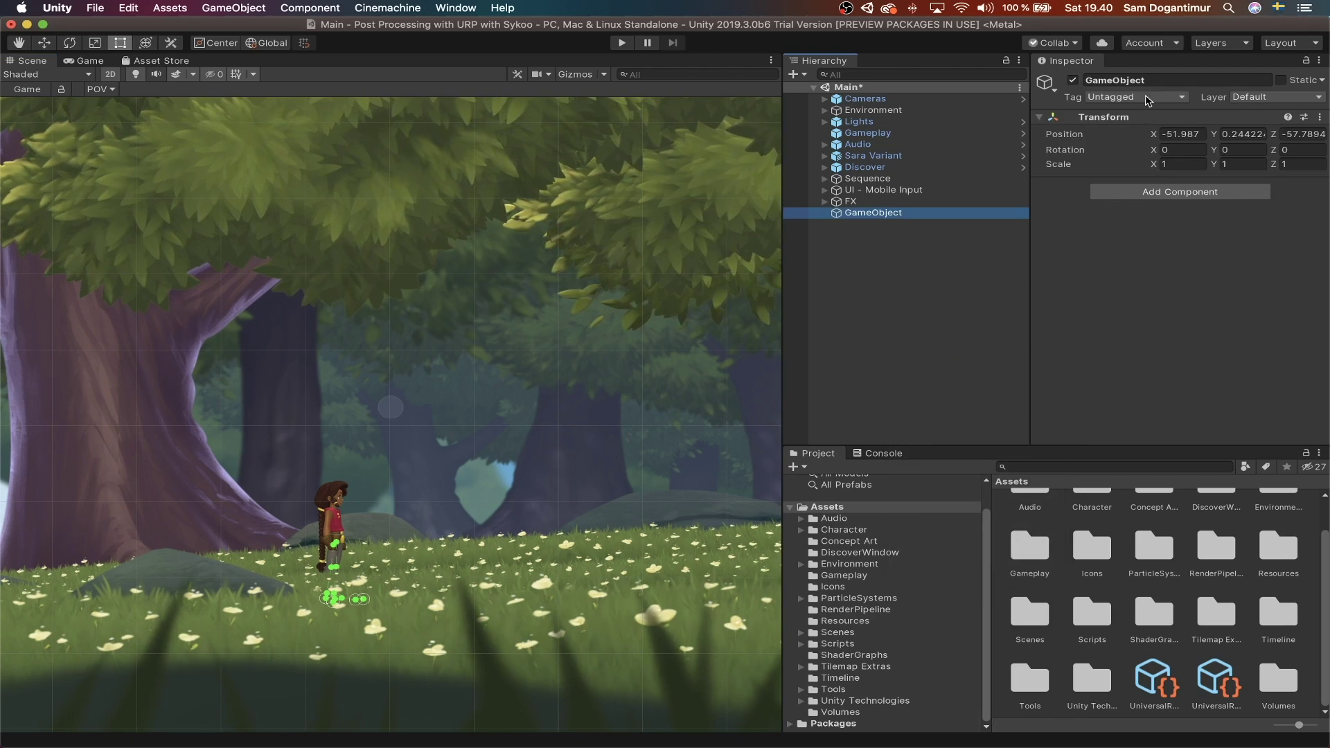
{"action": "left_click", "coordinate": [1146, 81]}
{"action": "type", "text": "Post Processing"}
{"action": "key", "text": "Return"}
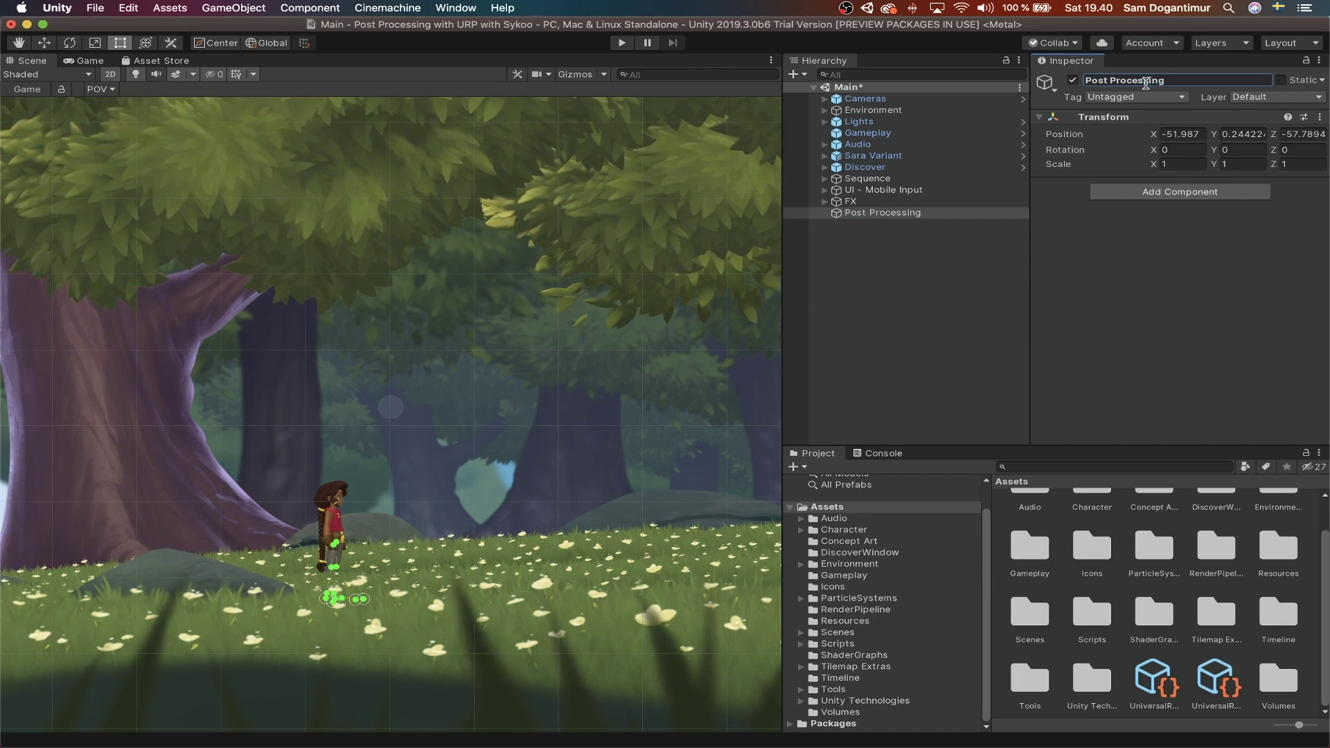
{"action": "left_click", "coordinate": [1173, 82]}
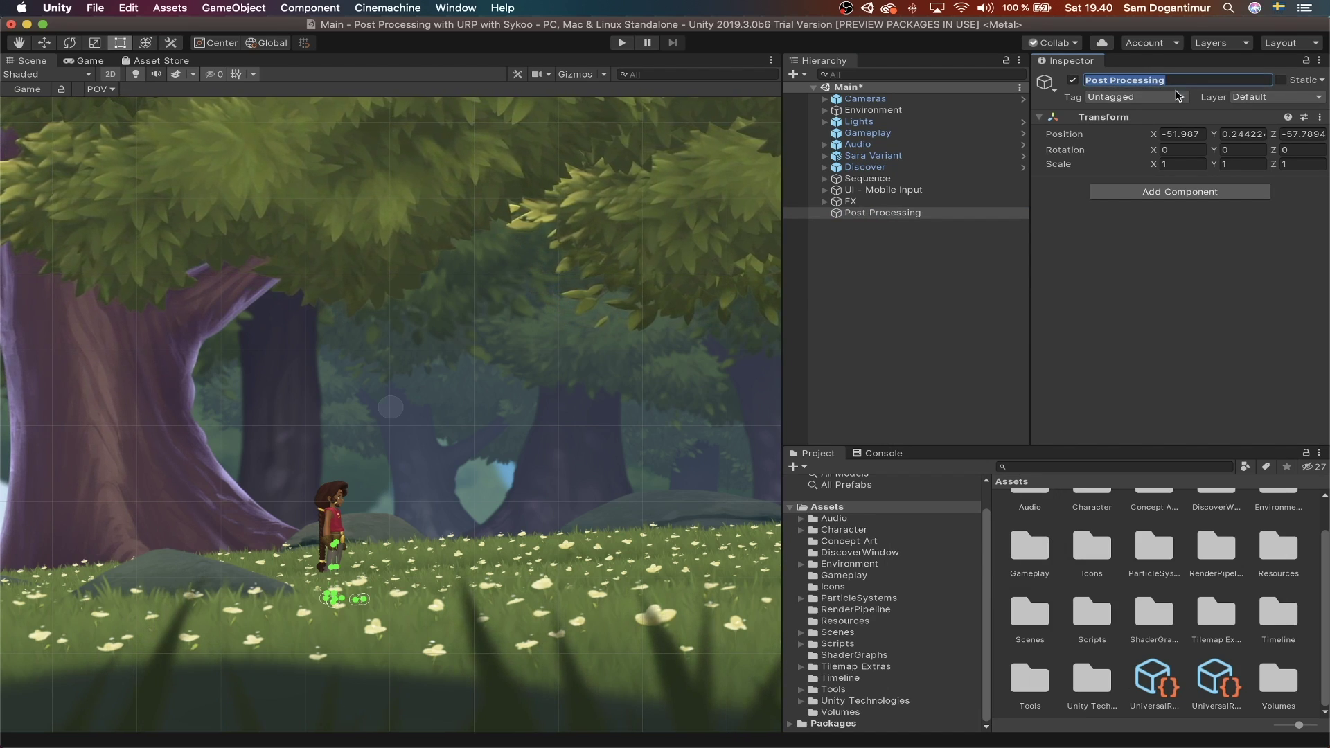
{"action": "left_click", "coordinate": [1168, 269]}
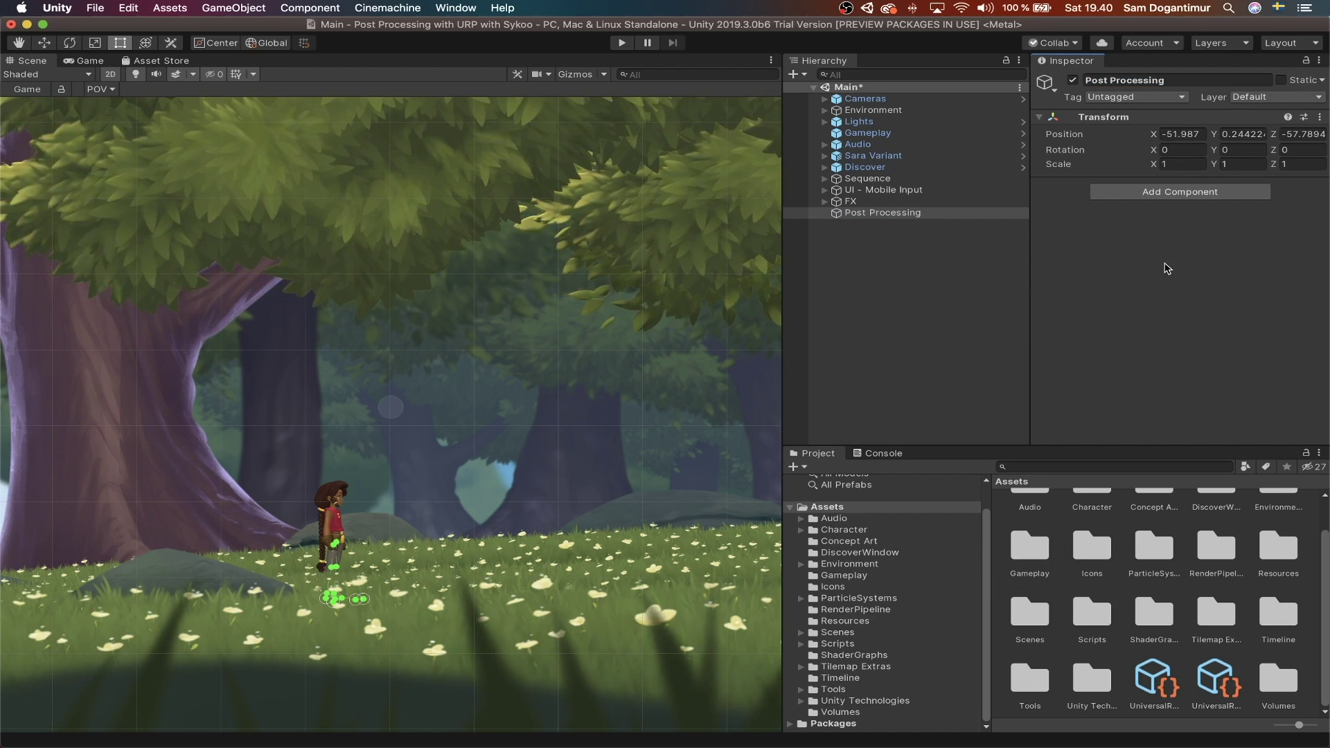
Step: Add a Volume component to Post Processing and keep its Mode set to Global
{"action": "left_click", "coordinate": [1172, 199]}
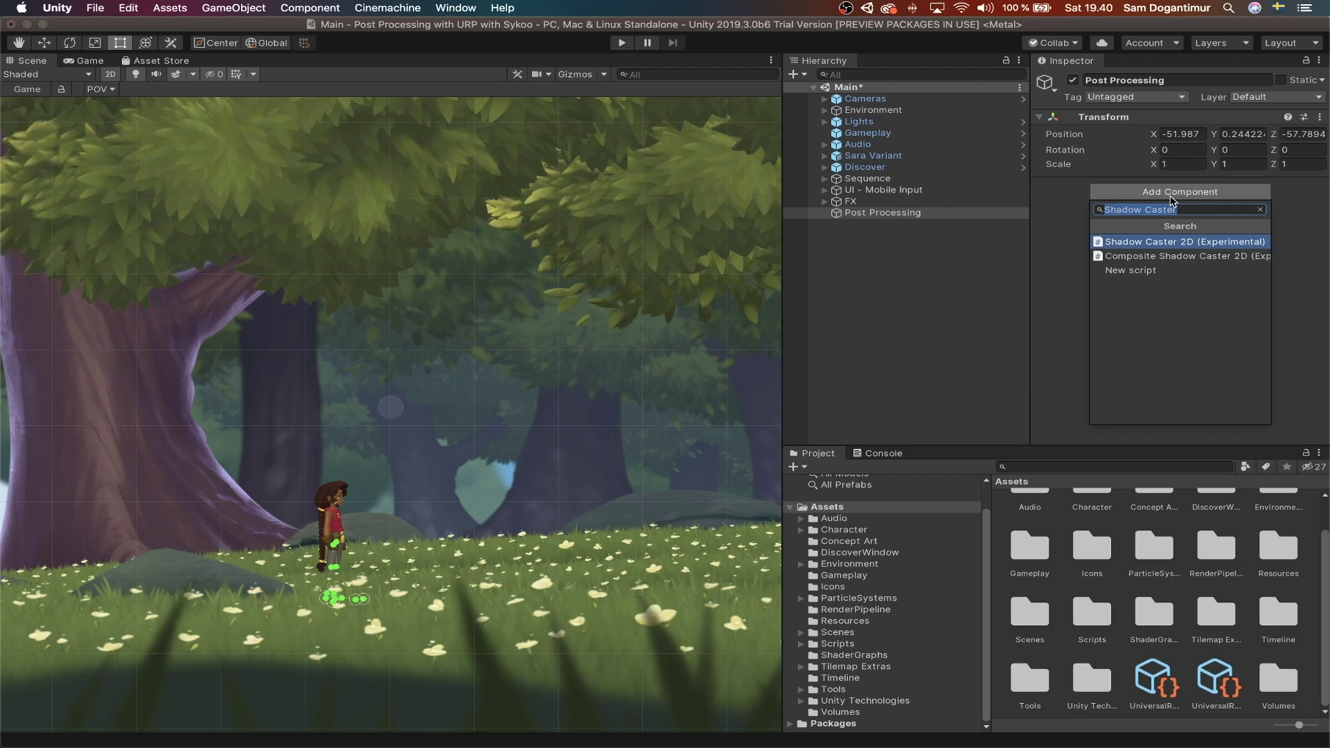
{"action": "type", "text": "Volume"}
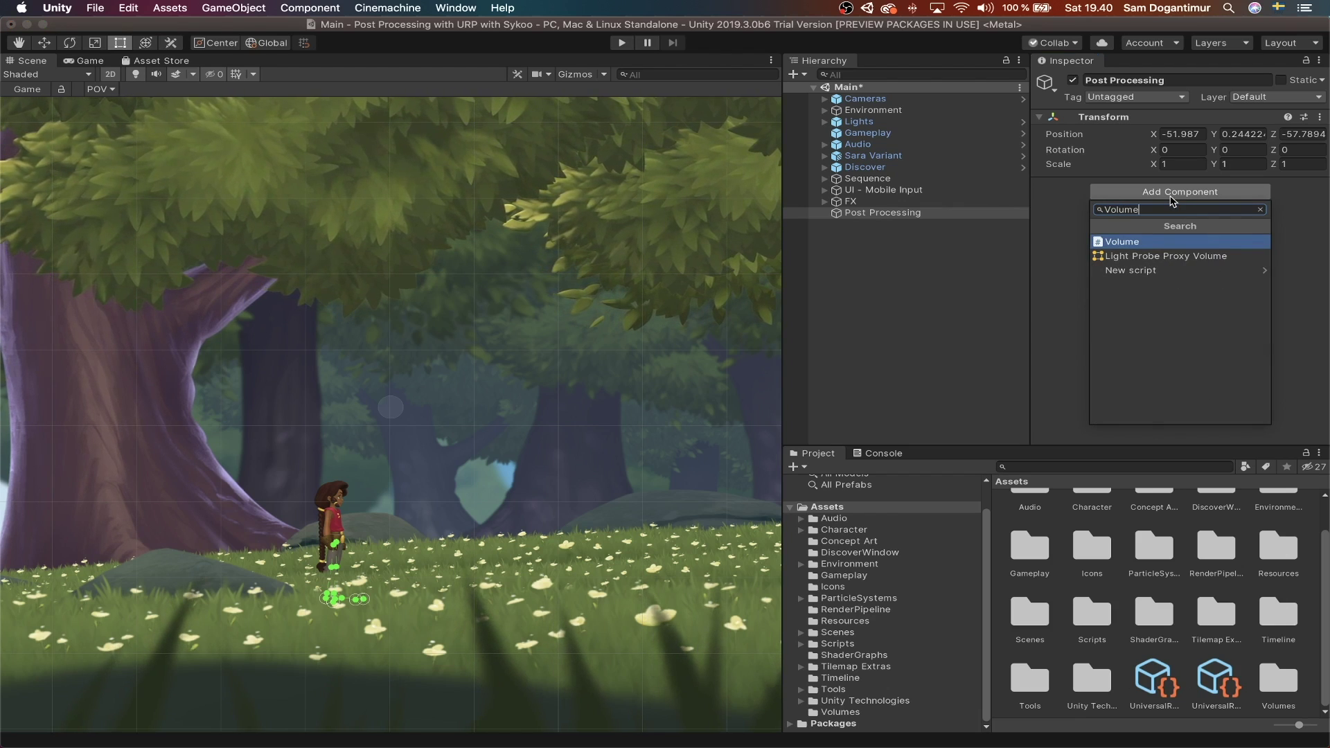
{"action": "key", "text": "Return"}
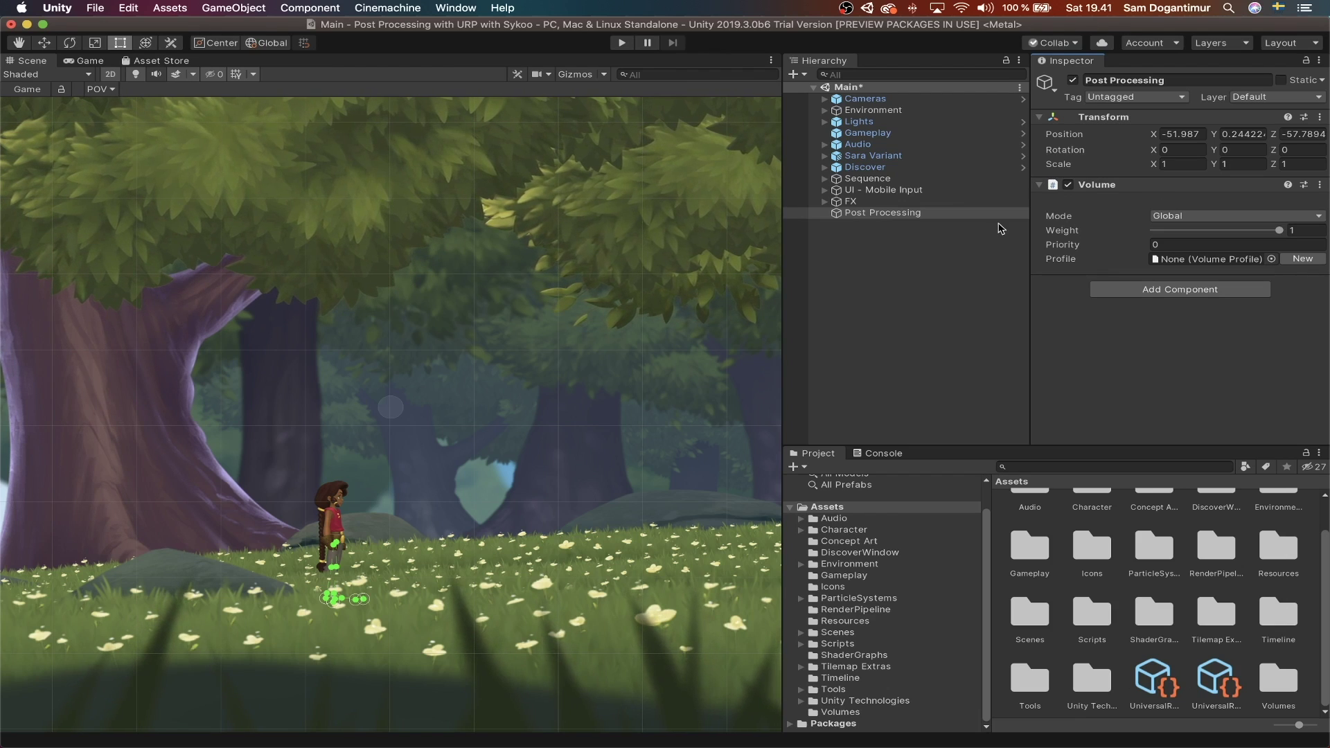
{"action": "key", "text": "q"}
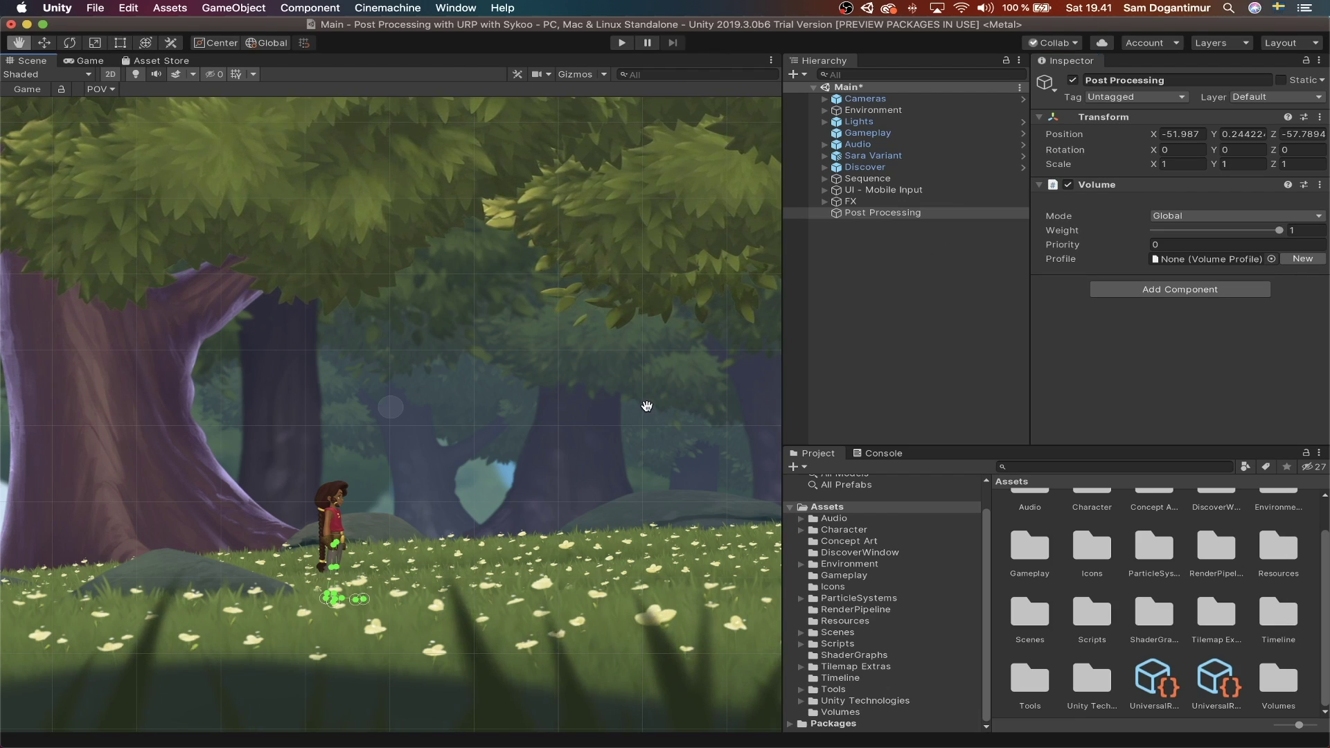
{"action": "left_click_drag", "start_coordinate": [647, 406], "coordinate": [661, 402]}
{"action": "key", "text": "t"}
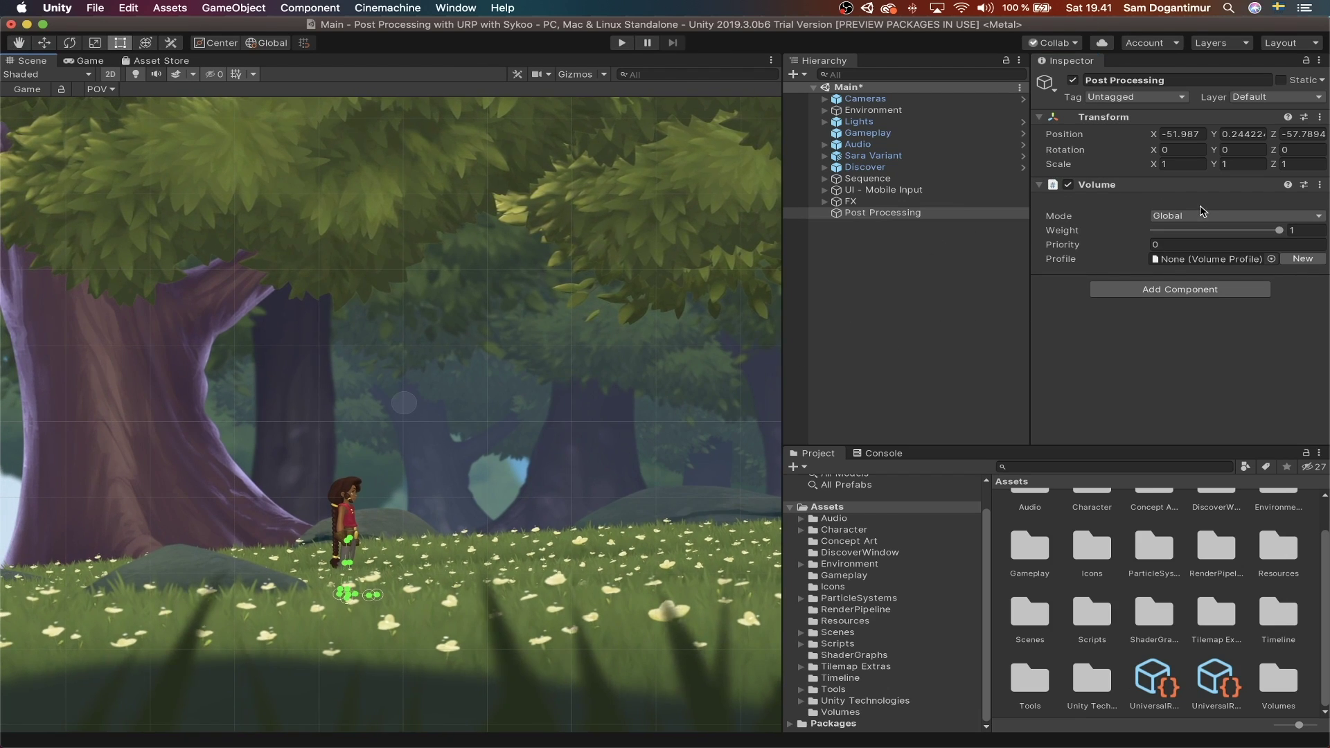
{"action": "left_click", "coordinate": [1193, 216]}
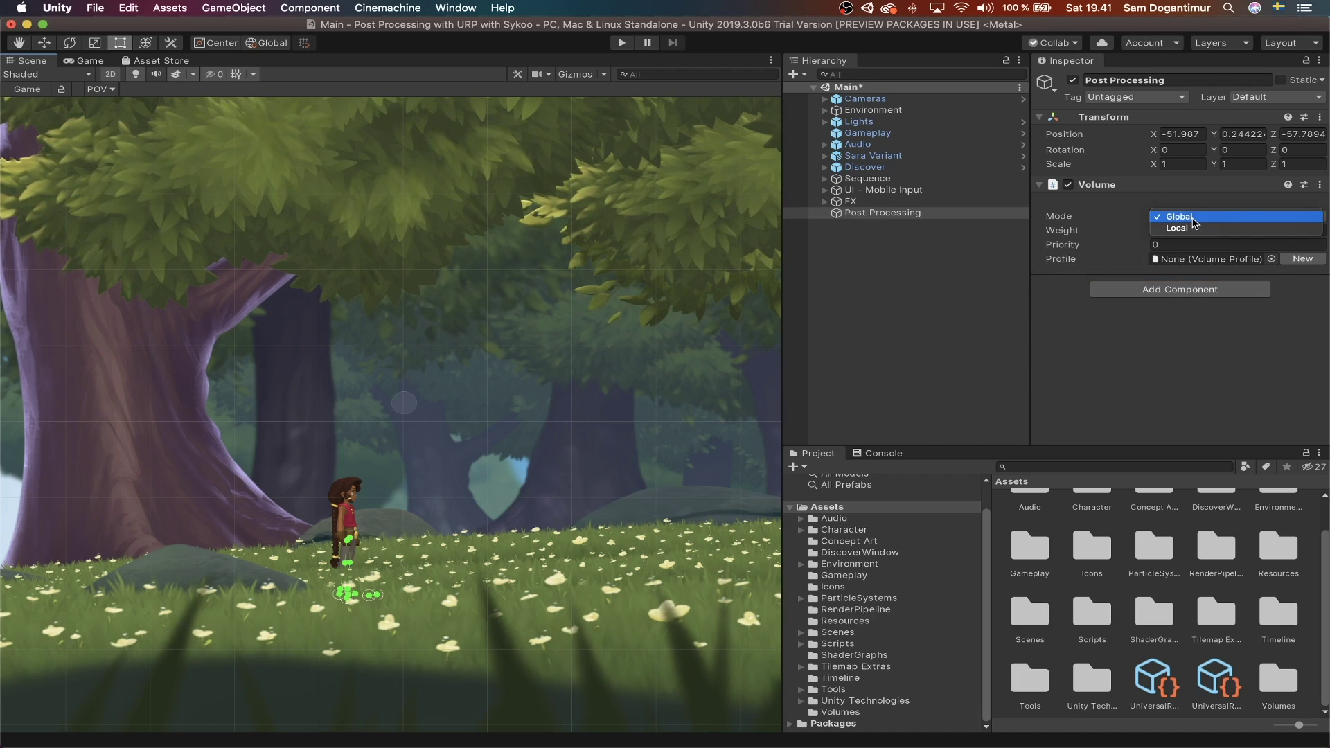
{"action": "left_click", "coordinate": [1192, 217]}
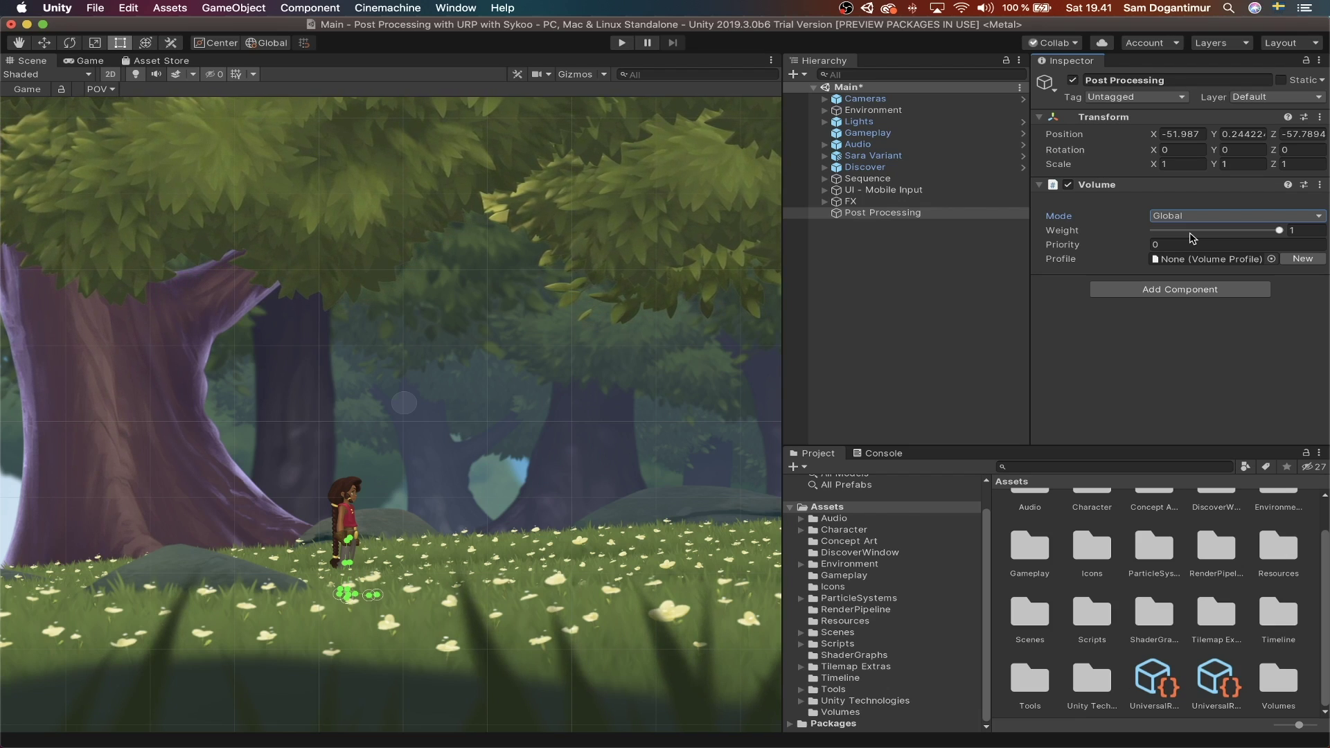
Step: Create a new volume profile named Post Processing and assign it to the Volume
{"action": "left_click", "coordinate": [1310, 265]}
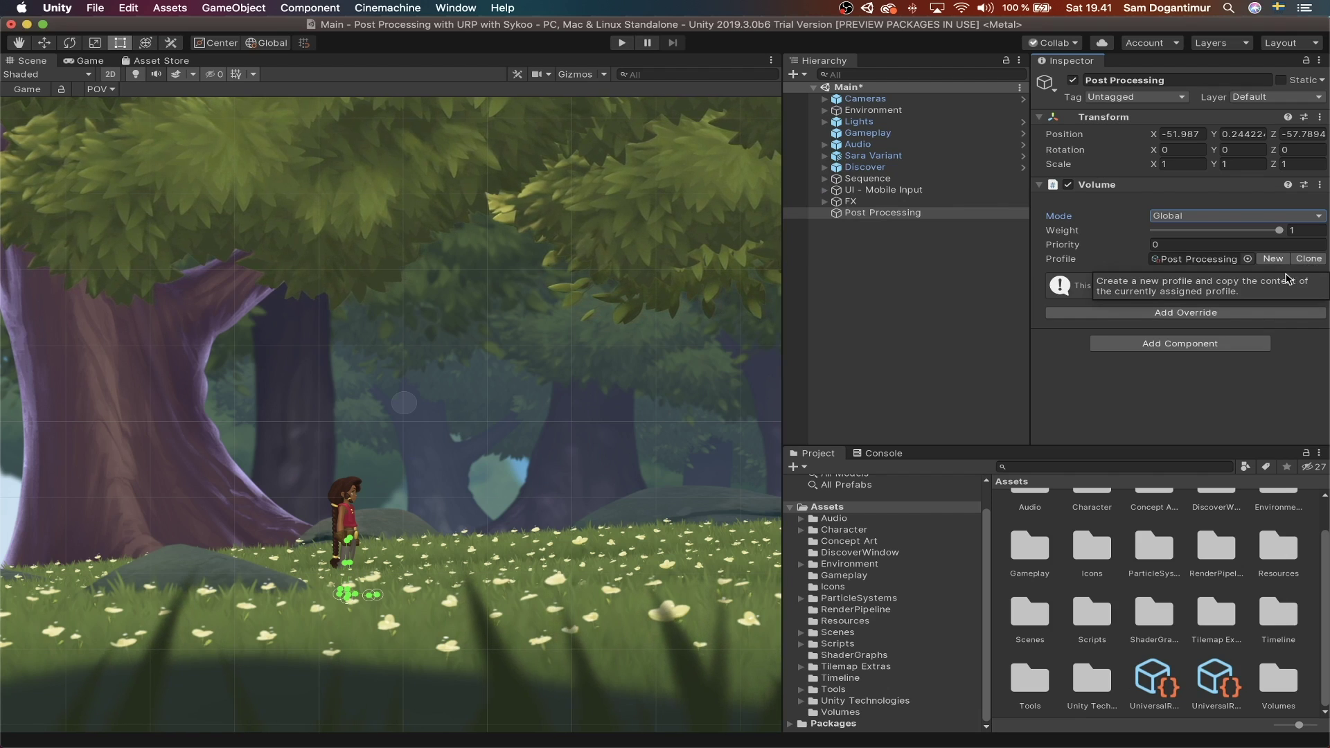
{"action": "left_click", "coordinate": [1248, 259]}
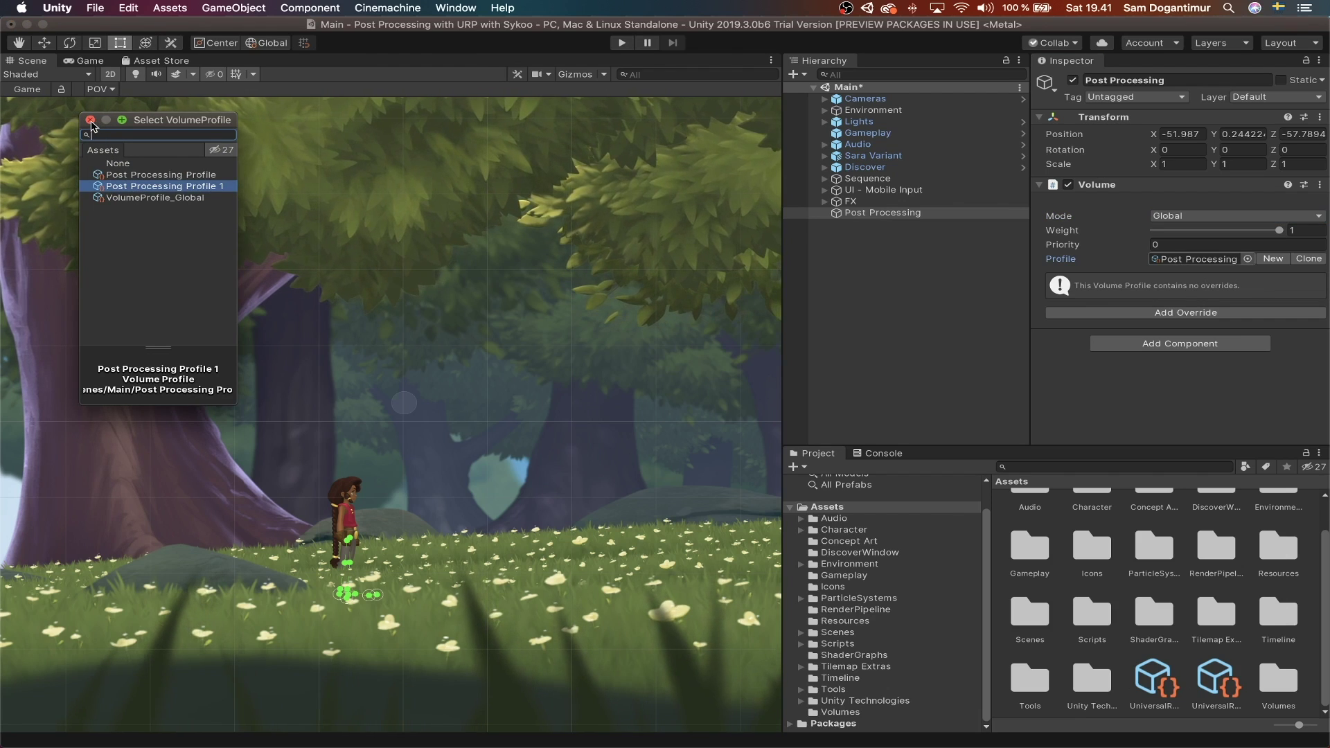
{"action": "left_click", "coordinate": [90, 121]}
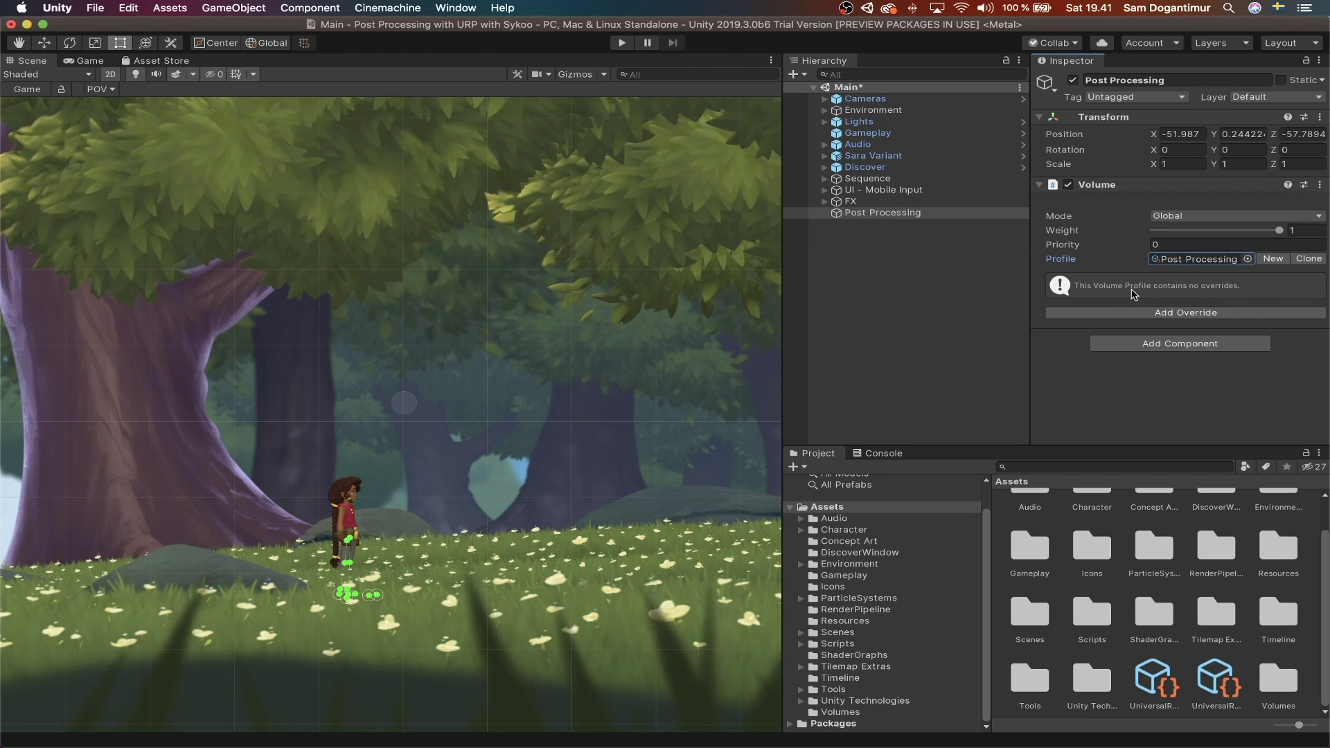
Step: Adjust the volume's Weight and Priority, then bring up the Post-processing override list
{"action": "left_click_drag", "start_coordinate": [1209, 231], "coordinate": [1298, 245]}
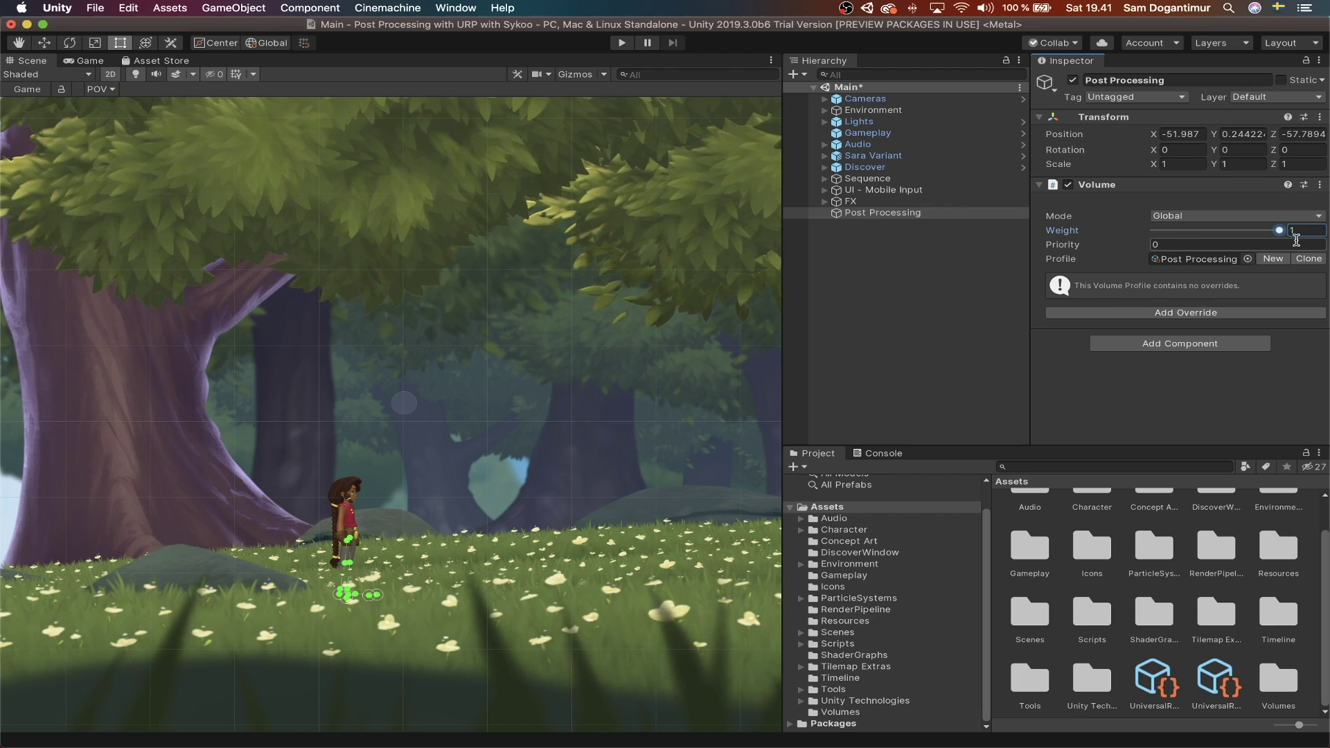
{"action": "left_click", "coordinate": [1184, 243]}
{"action": "type", "text": "1"}
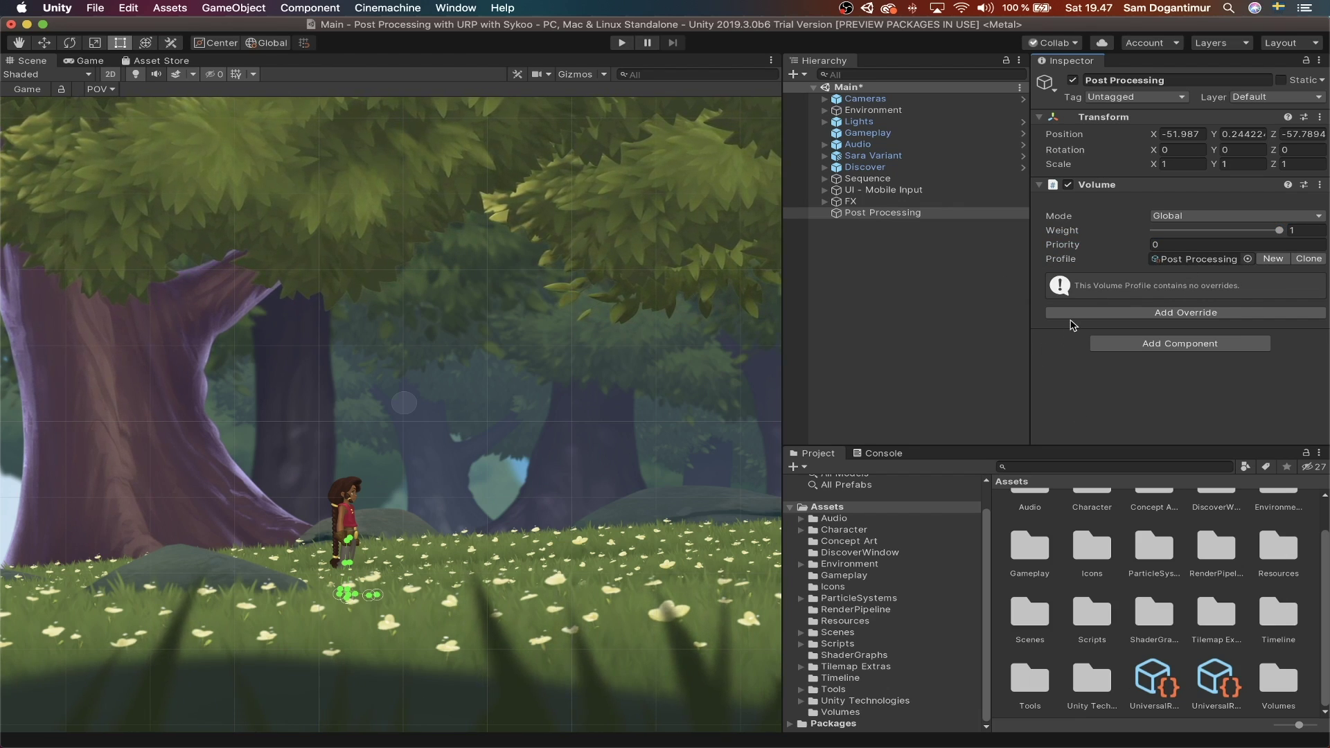
{"action": "left_click", "coordinate": [1074, 315]}
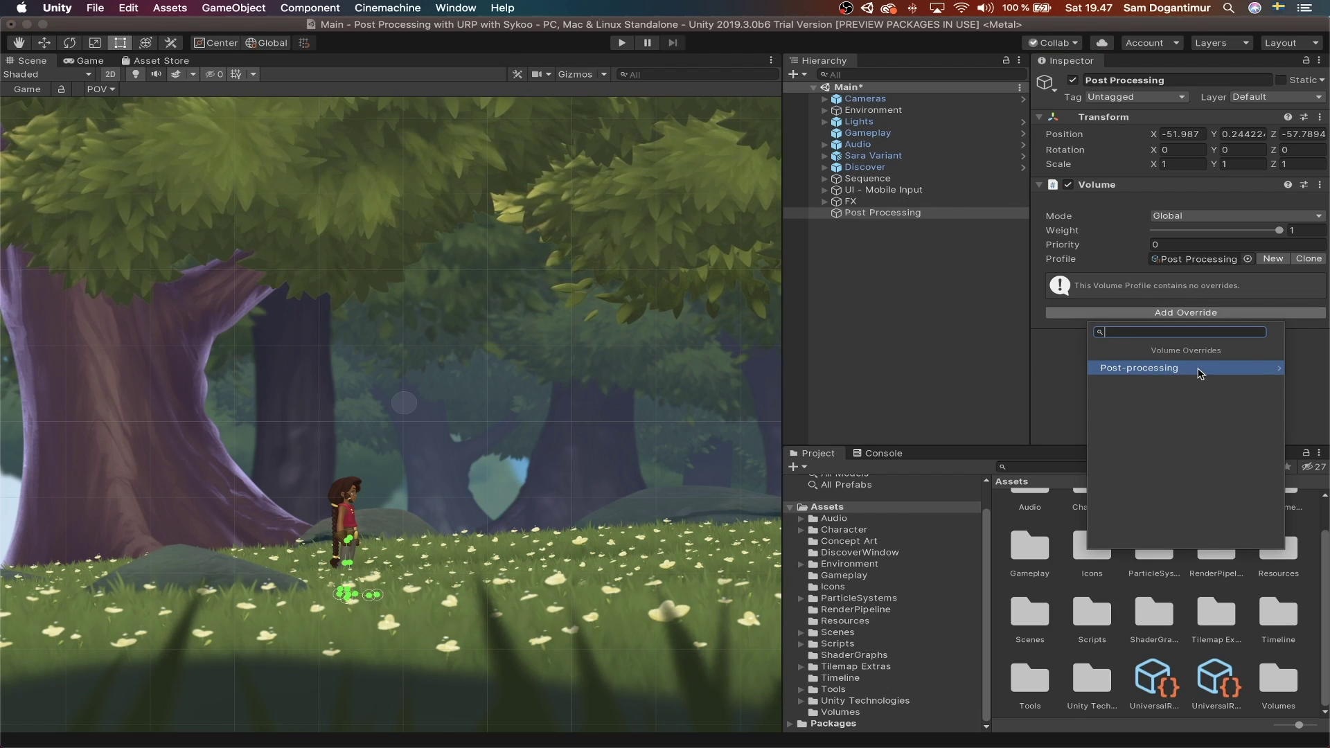
{"action": "left_click", "coordinate": [1201, 373]}
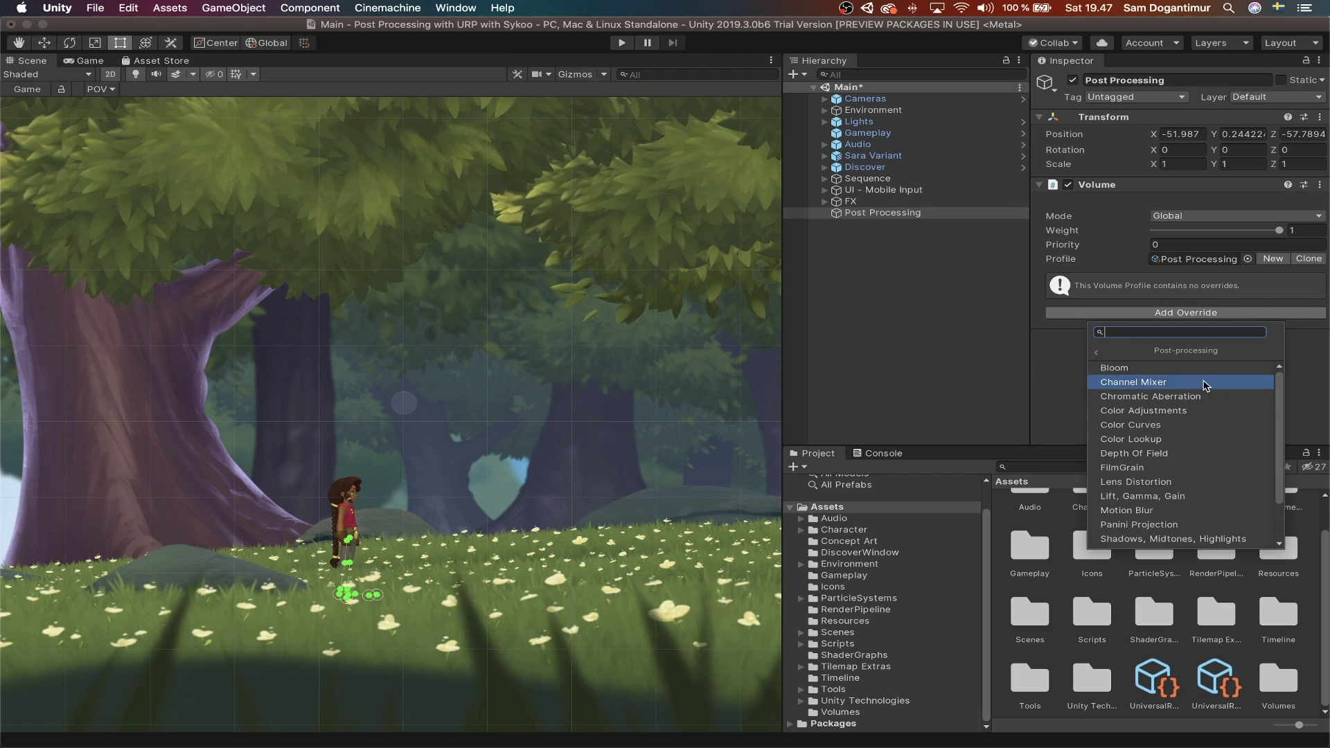